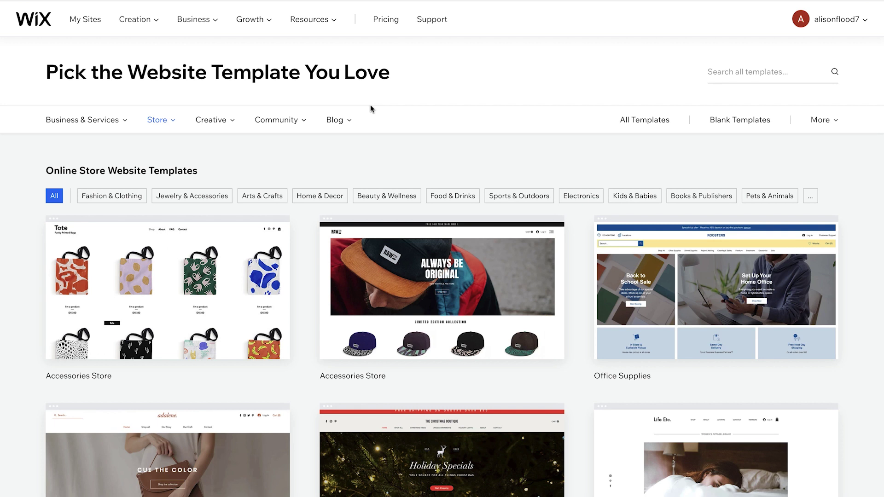
pyautogui.moveTo(90, 125)
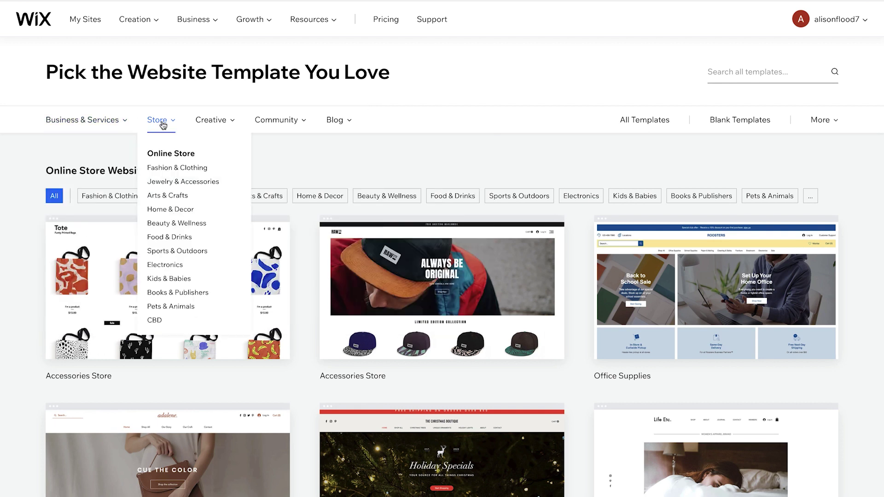
pyautogui.moveTo(222, 125)
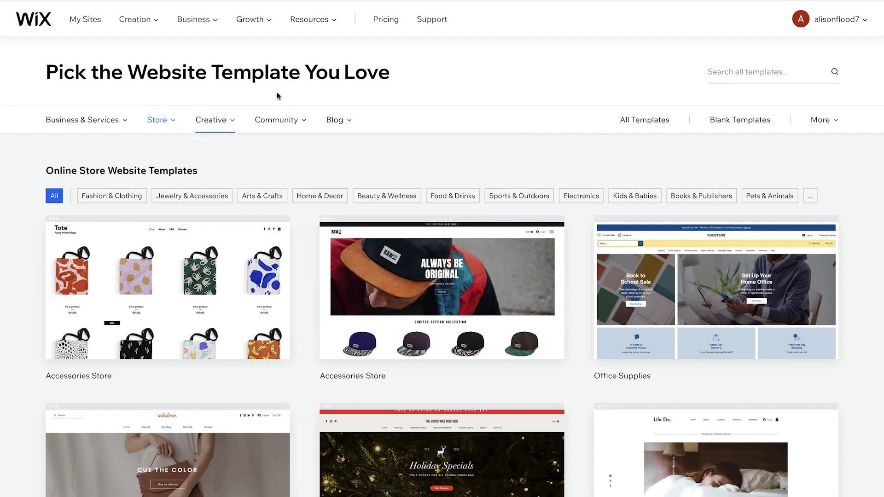
pyautogui.moveTo(340, 121)
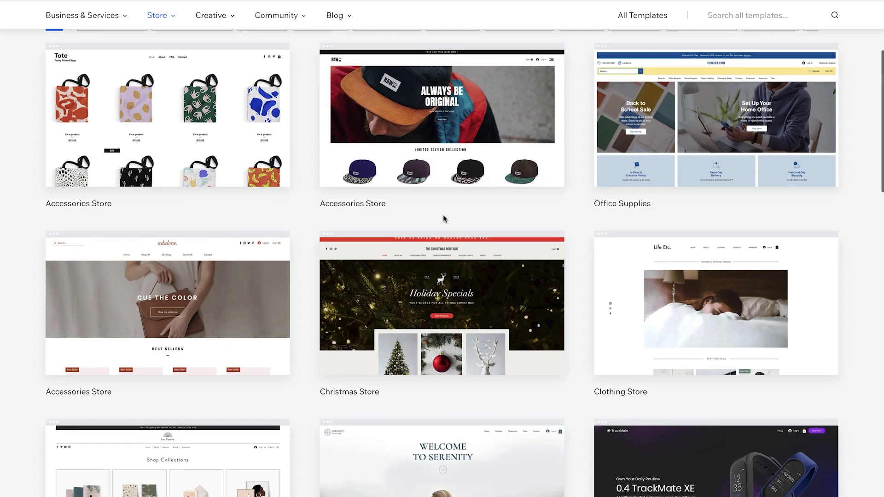
pyautogui.scroll(-2, 442, 215)
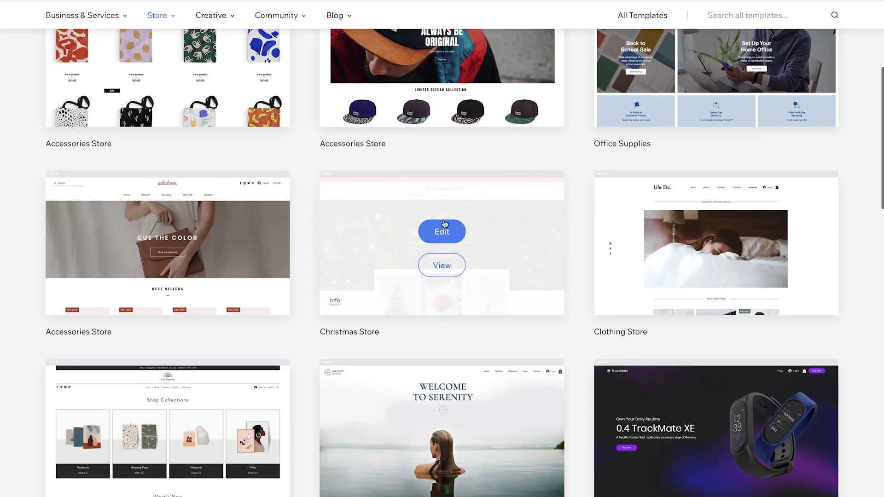
pyautogui.scroll(-3, 443, 222)
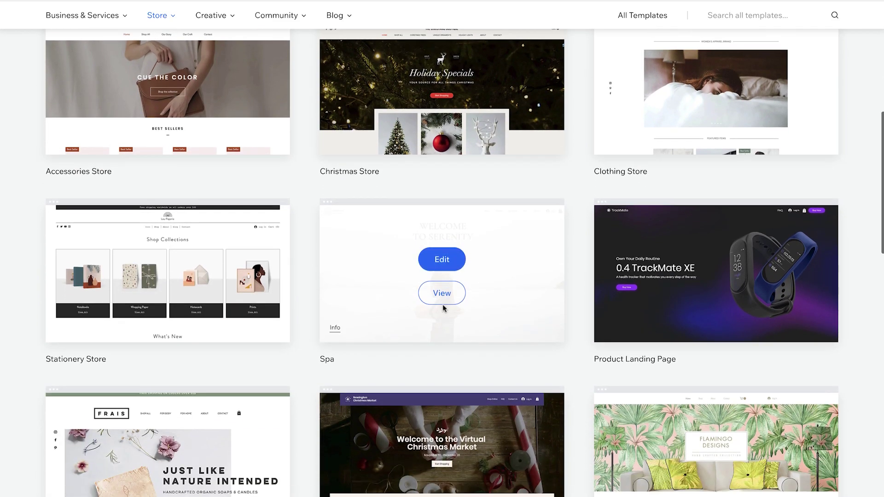
pyautogui.moveTo(713, 256)
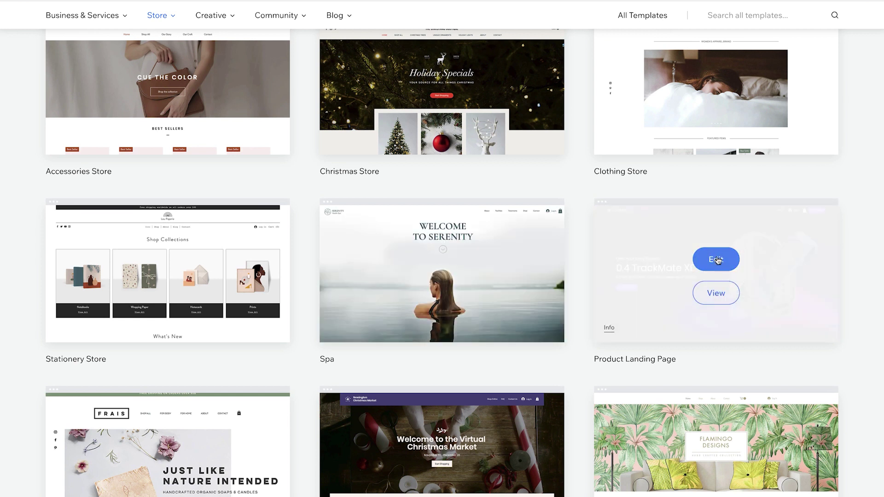
pyautogui.click(716, 258)
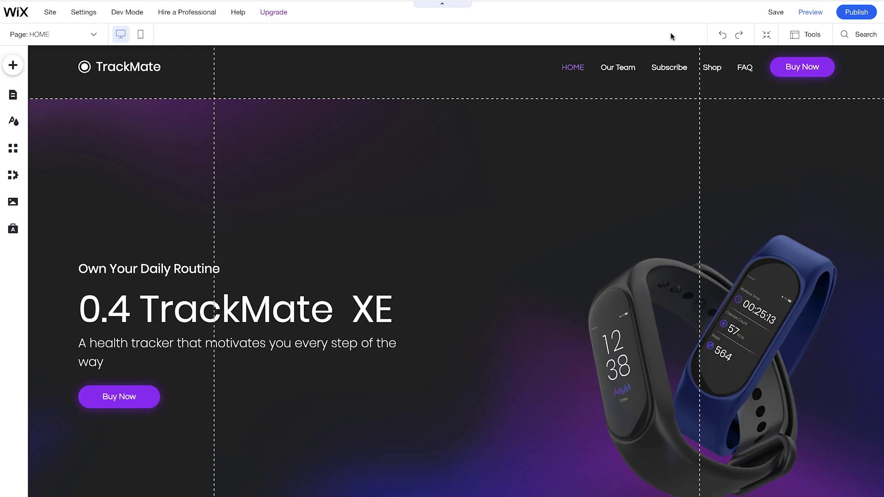
# Open the Add to Site panel and browse its Text elements
pyautogui.moveTo(776, 11)
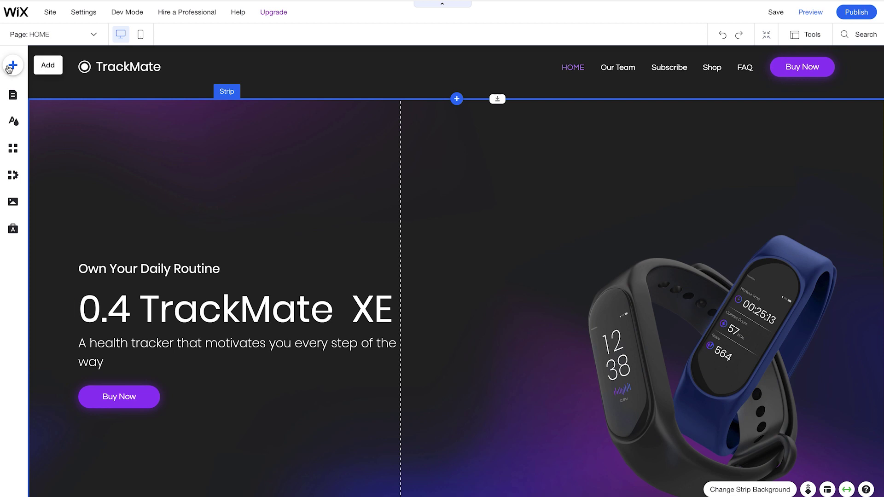
pyautogui.click(11, 66)
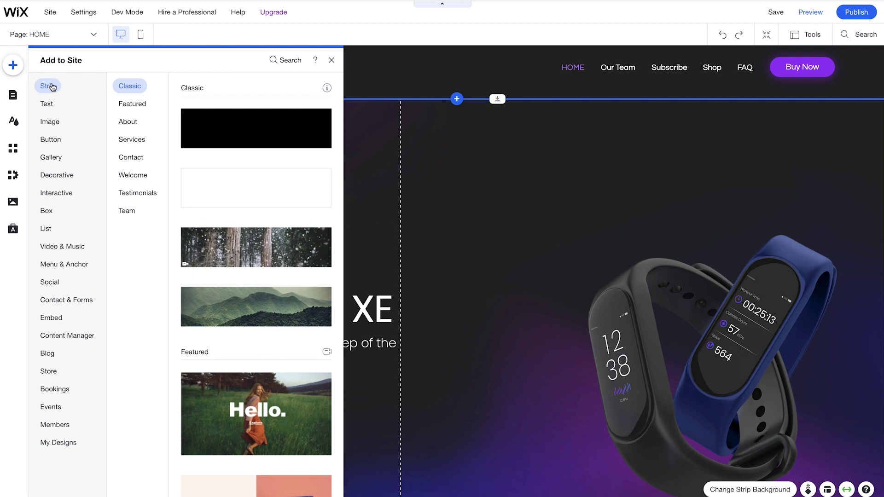
pyautogui.click(48, 105)
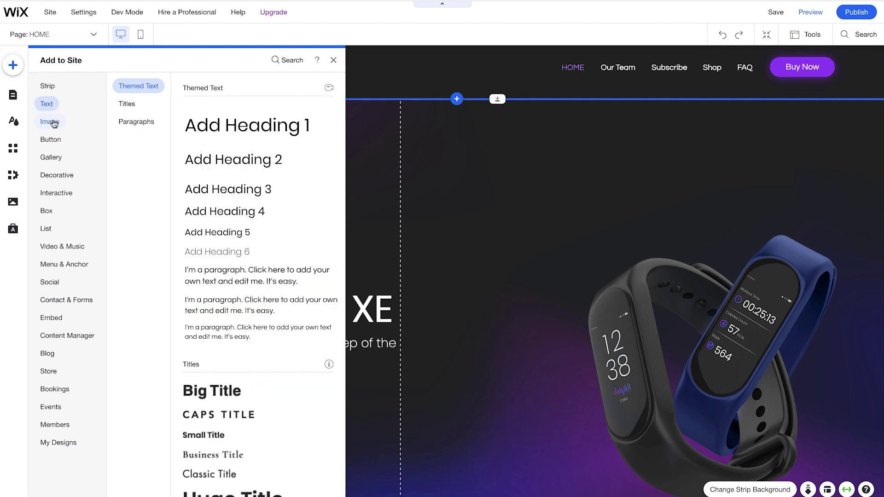
# Browse the Image, Button, Gallery, Decorative and Slideshow categories of the Add panel
pyautogui.click(54, 121)
pyautogui.click(53, 142)
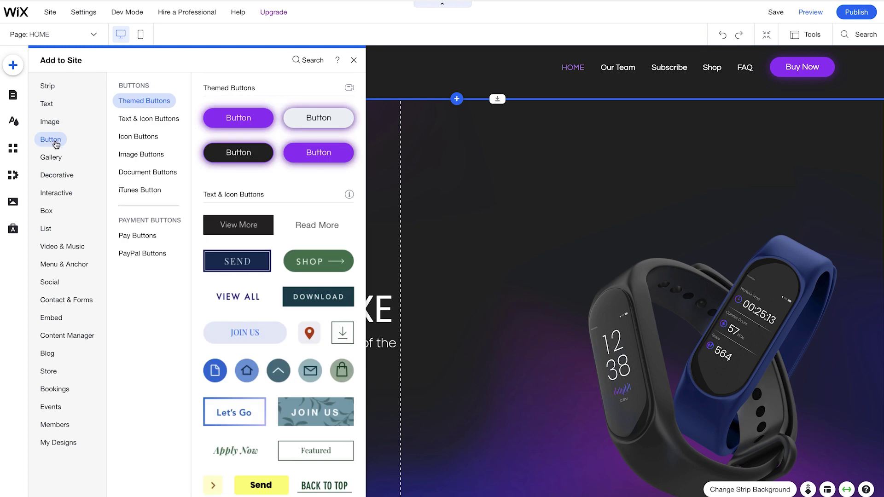
pyautogui.click(54, 159)
pyautogui.click(65, 177)
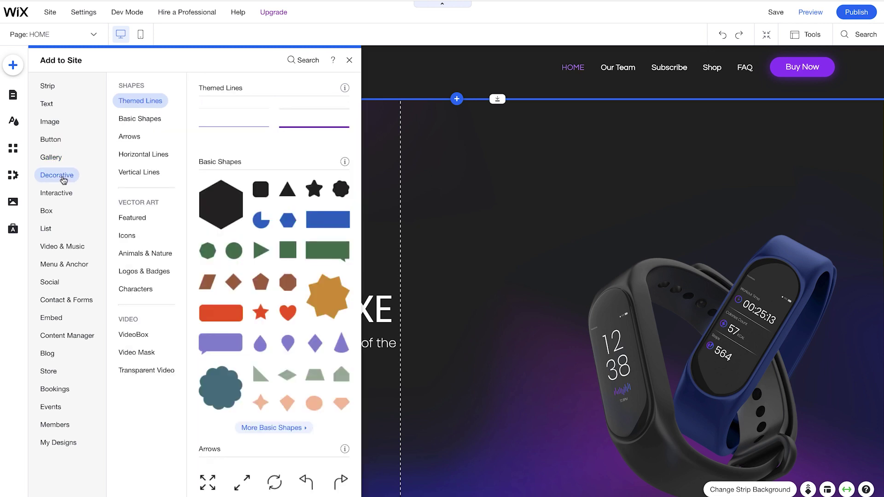
pyautogui.click(66, 195)
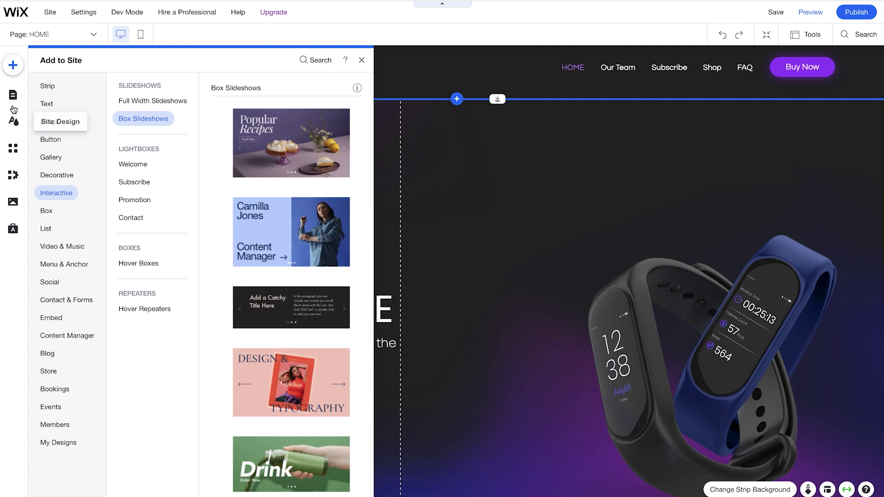
# Check the site's pages list, the Site Design theme and background settings, and the App Market
pyautogui.click(13, 96)
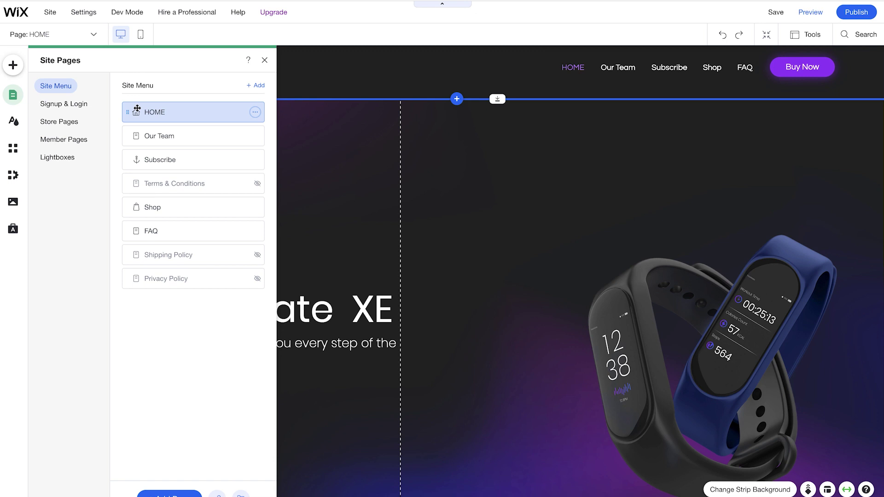
pyautogui.click(13, 122)
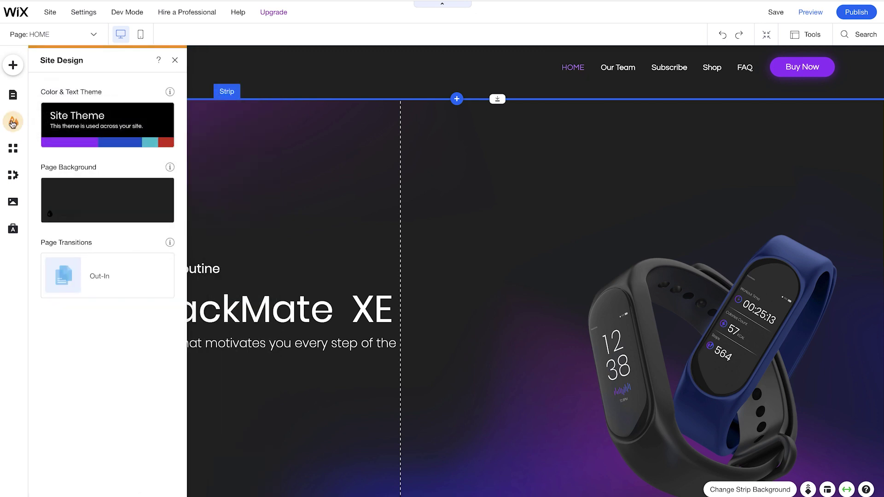
pyautogui.moveTo(106, 124)
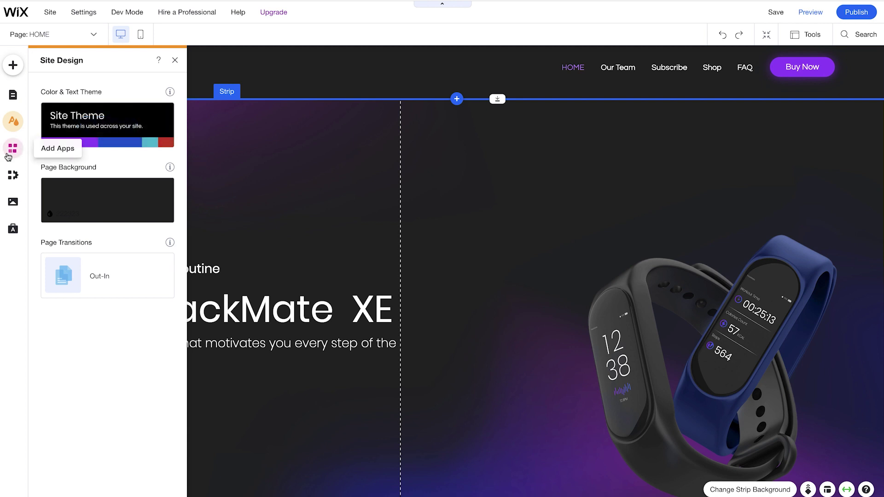
pyautogui.click(12, 149)
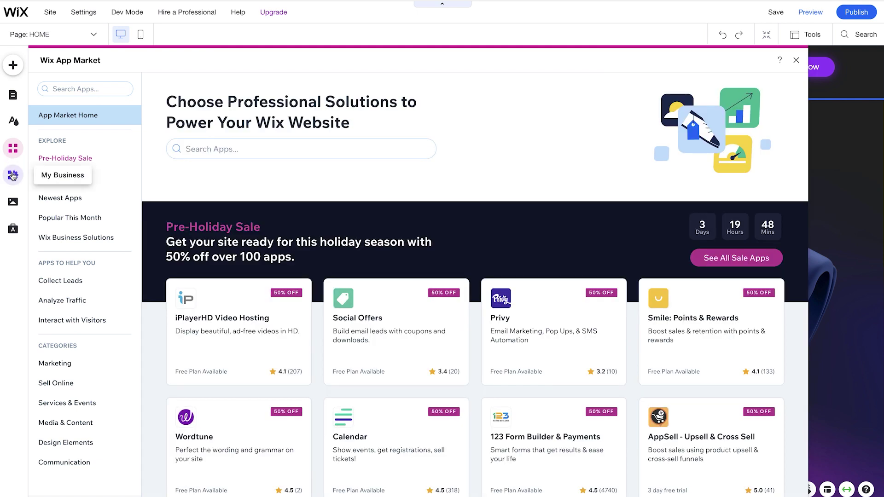
# Check the installed business apps, then open the Media library with the site's images
pyautogui.click(12, 174)
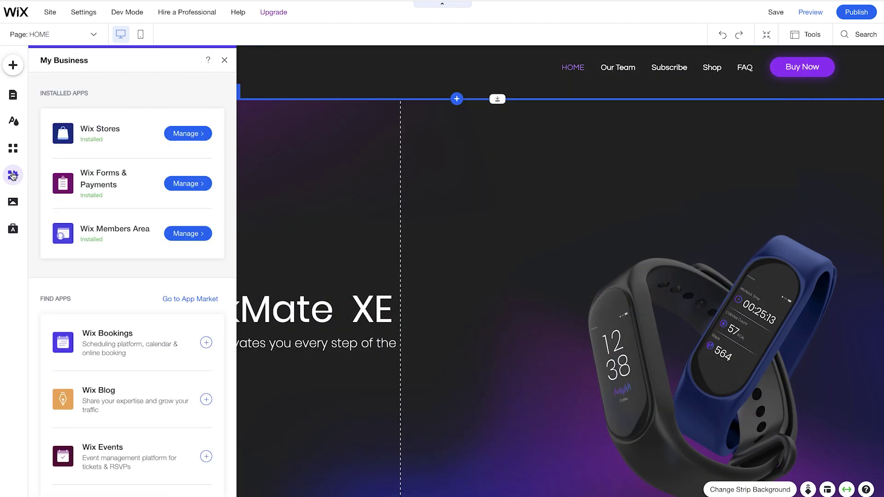
pyautogui.click(13, 202)
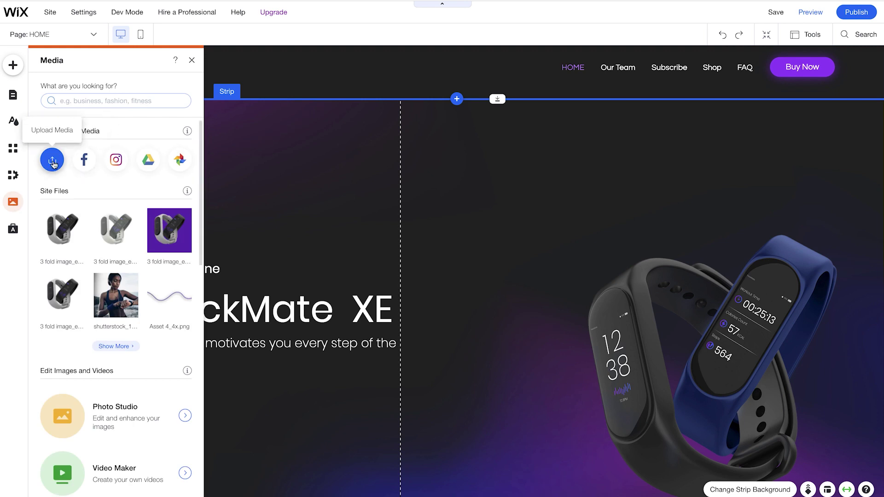
# Scroll through the media files, look at the Ascend marketing tools, then close panels back to the hero
pyautogui.scroll(-1, 111, 271)
pyautogui.moveTo(112, 270)
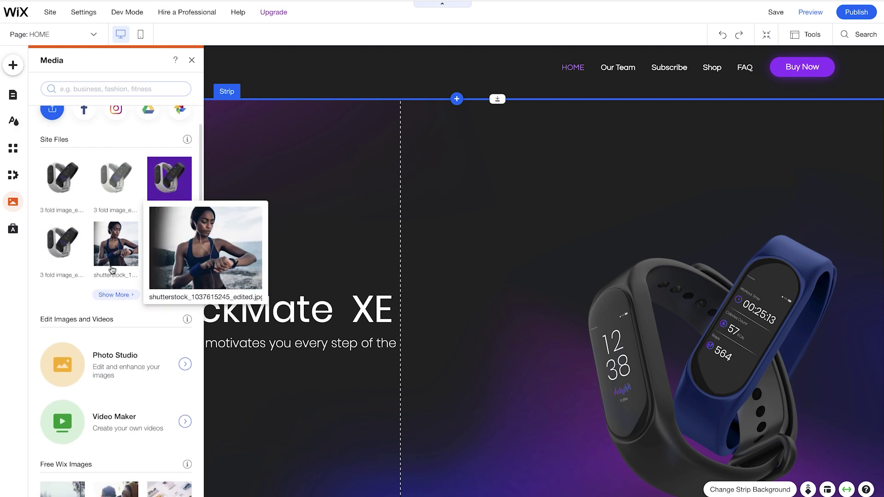
pyautogui.scroll(-3, 113, 267)
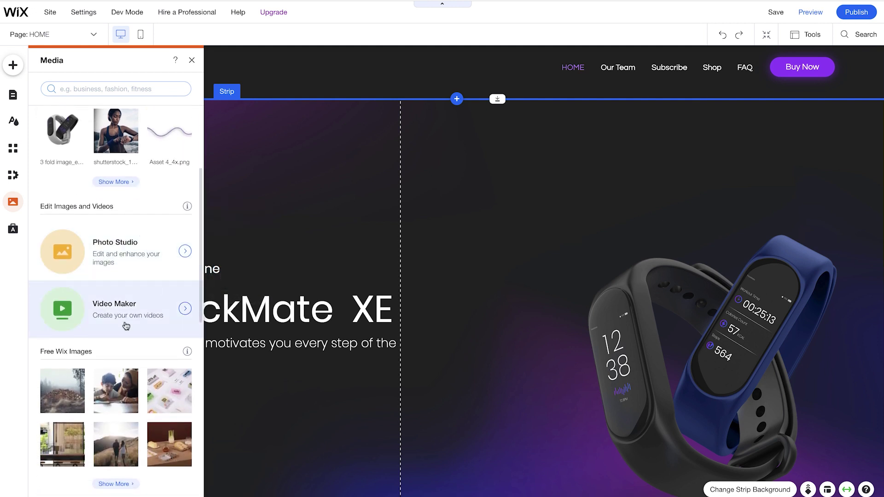
pyautogui.scroll(-2, 126, 326)
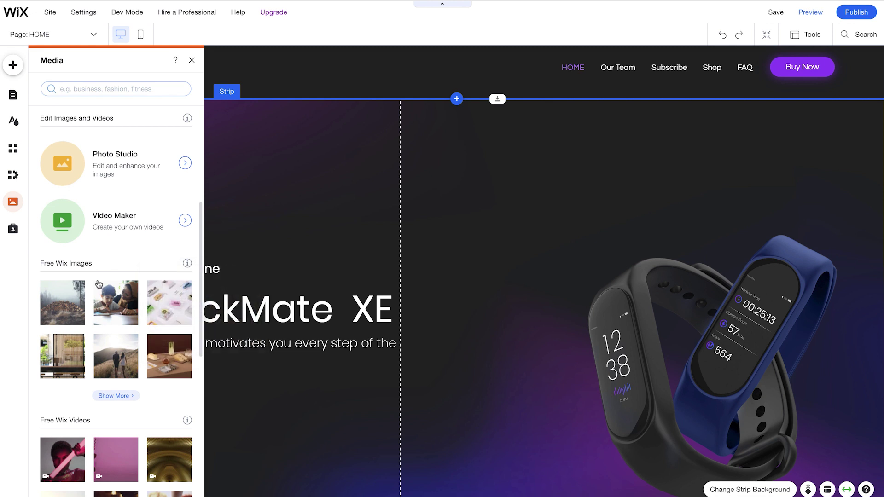
pyautogui.scroll(-1, 98, 284)
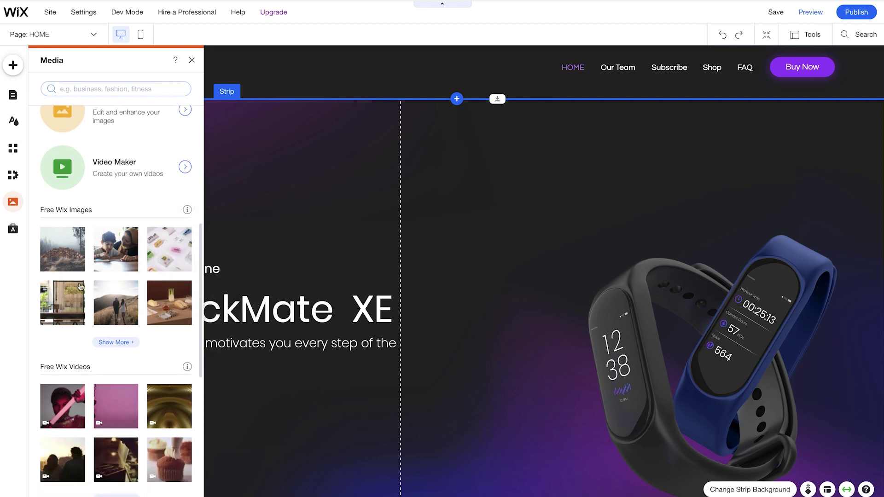
pyautogui.click(14, 228)
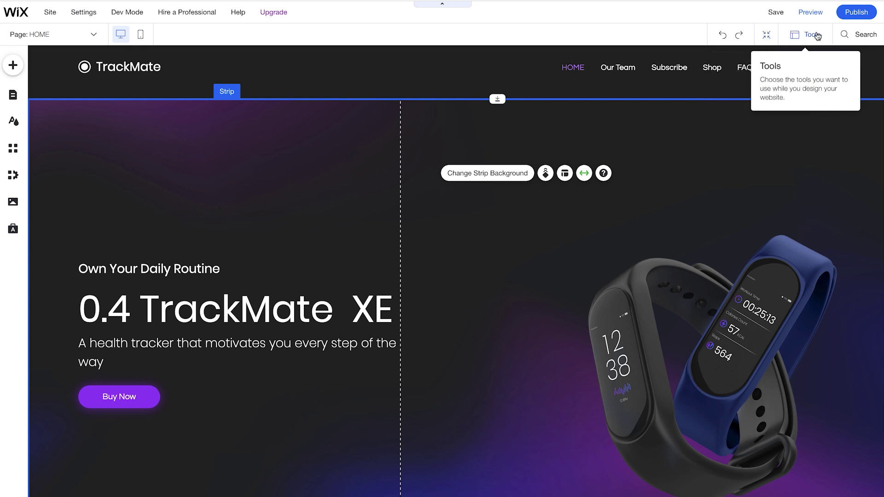
pyautogui.click(816, 36)
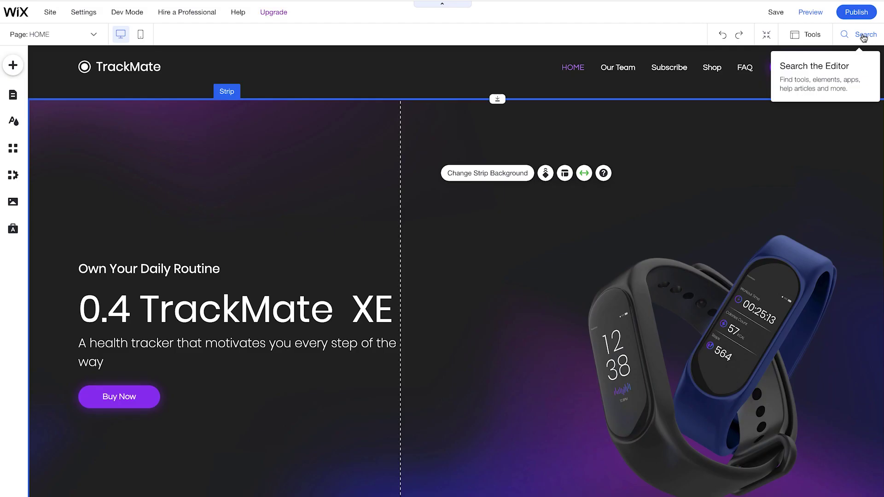
# Open the 'Search the Editor' field from the top bar
pyautogui.click(864, 38)
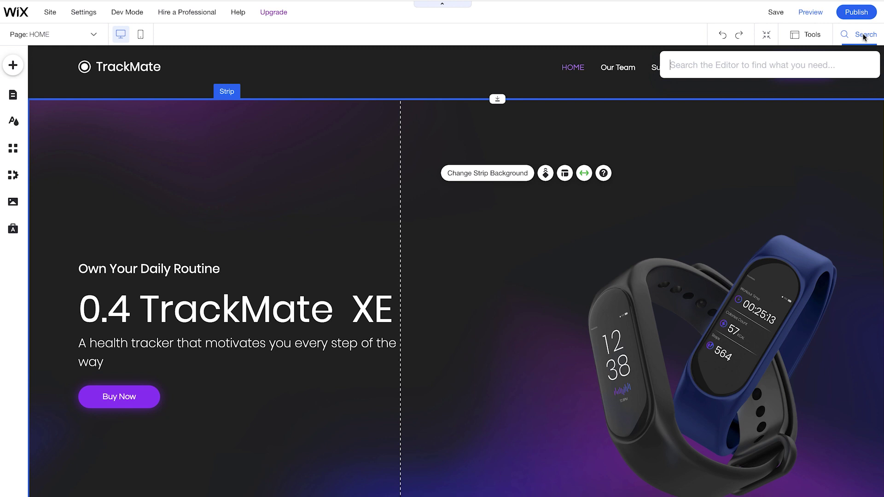
# Search for 'box', view Themed Boxes and Box Slideshows, then close without adding anything
pyautogui.write('box')
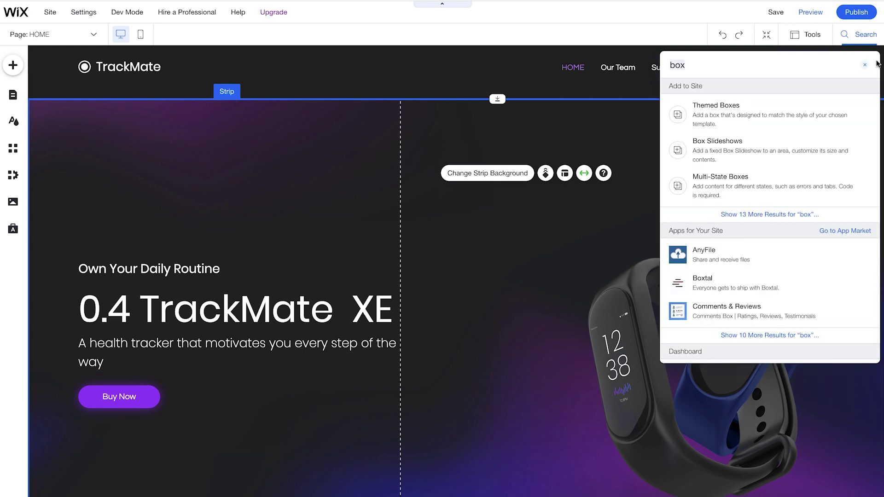
pyautogui.click(777, 114)
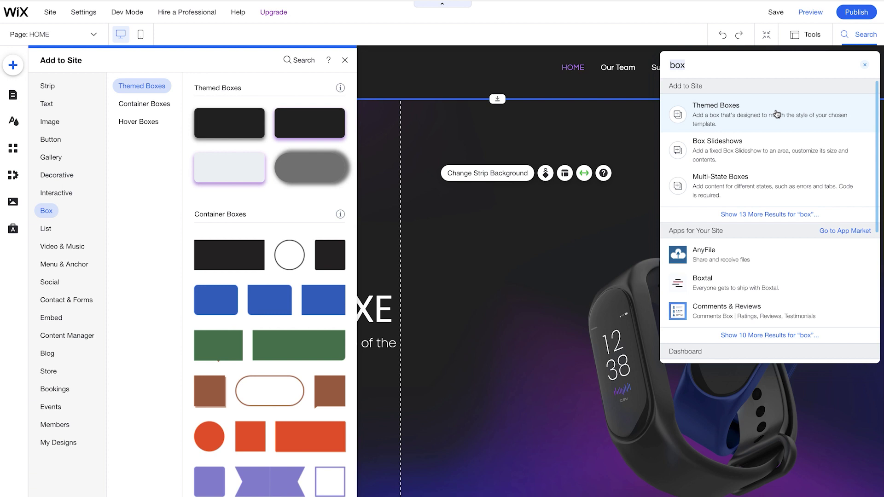
pyautogui.click(775, 153)
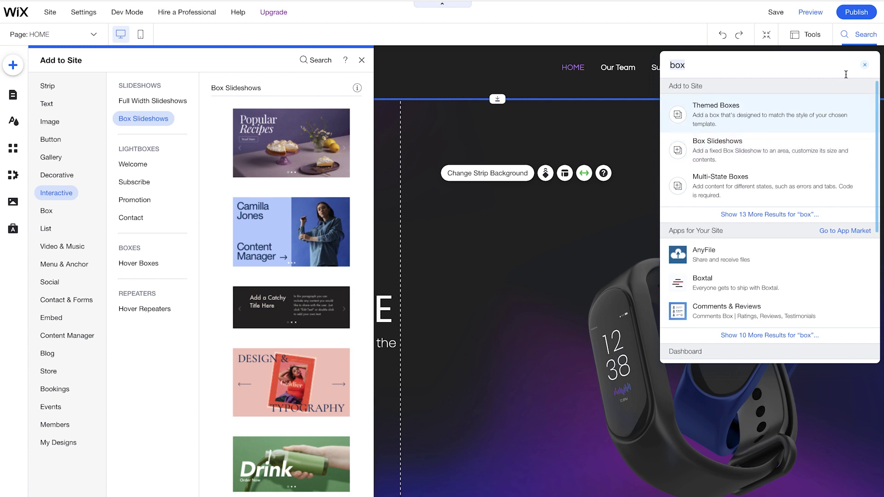
pyautogui.click(806, 115)
pyautogui.click(865, 65)
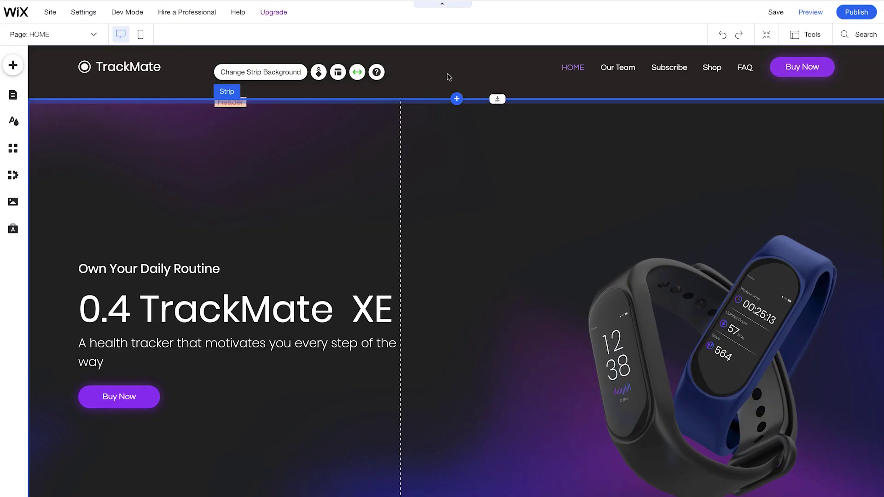
# Turn on the Layers overview and select the header and its TrackMate logo text
pyautogui.click(805, 37)
pyautogui.click(806, 81)
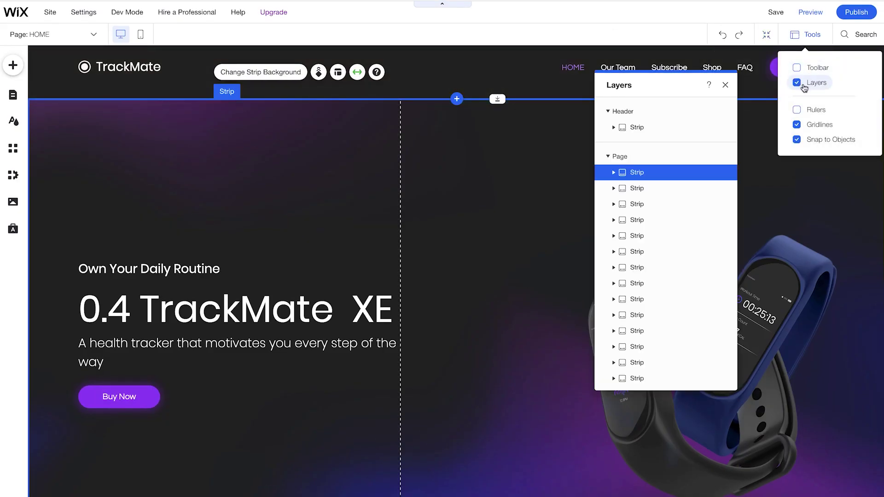
pyautogui.click(630, 112)
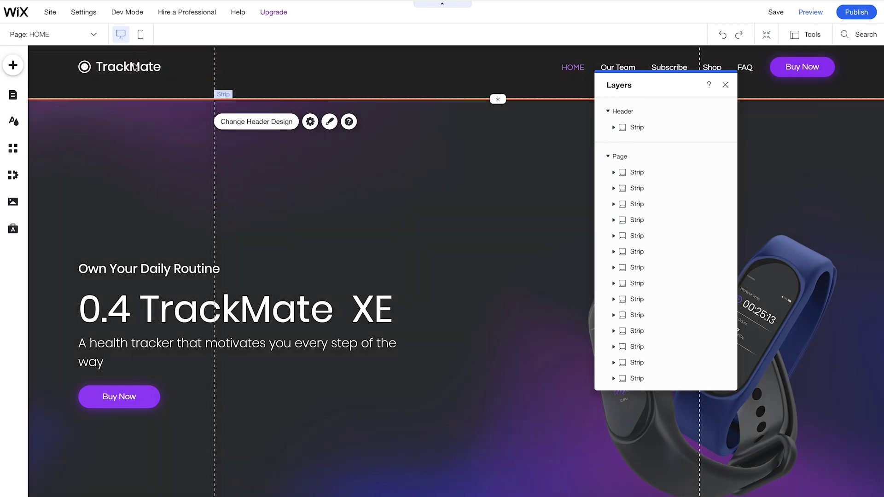
pyautogui.click(148, 69)
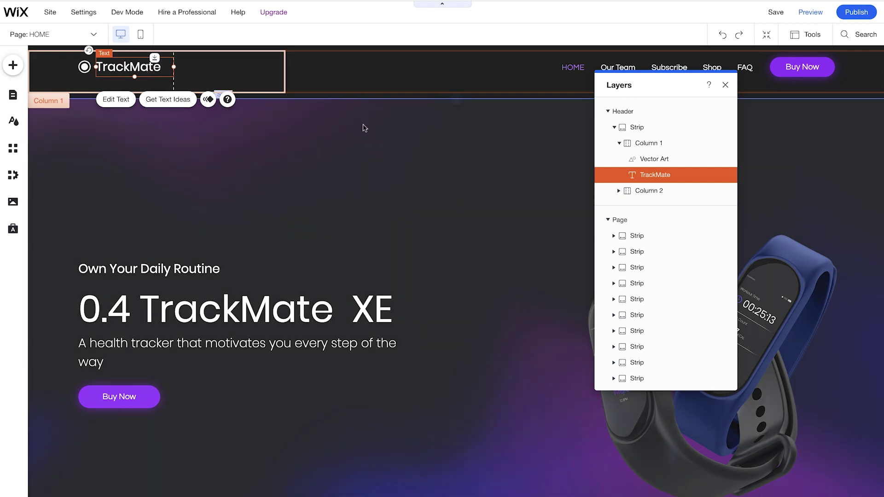
# Select the hero strip, then the '0.4 TrackMate XE' heading within it
pyautogui.click(375, 137)
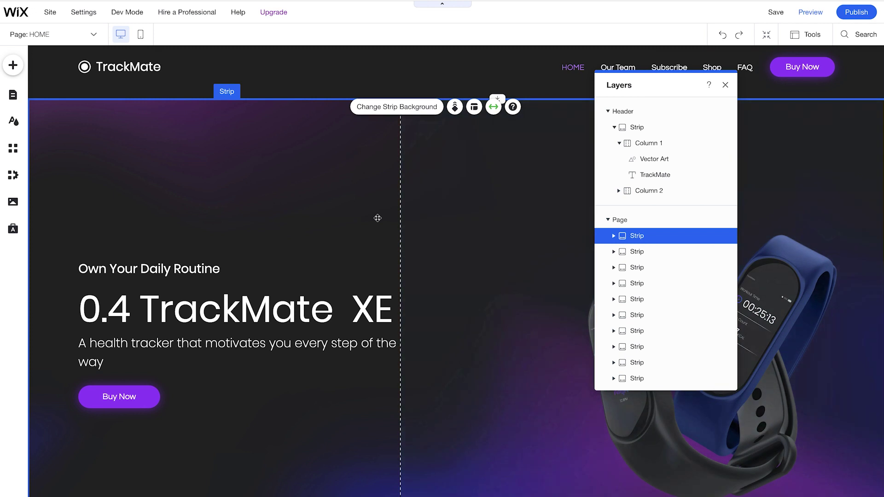
pyautogui.scroll(-2, 376, 218)
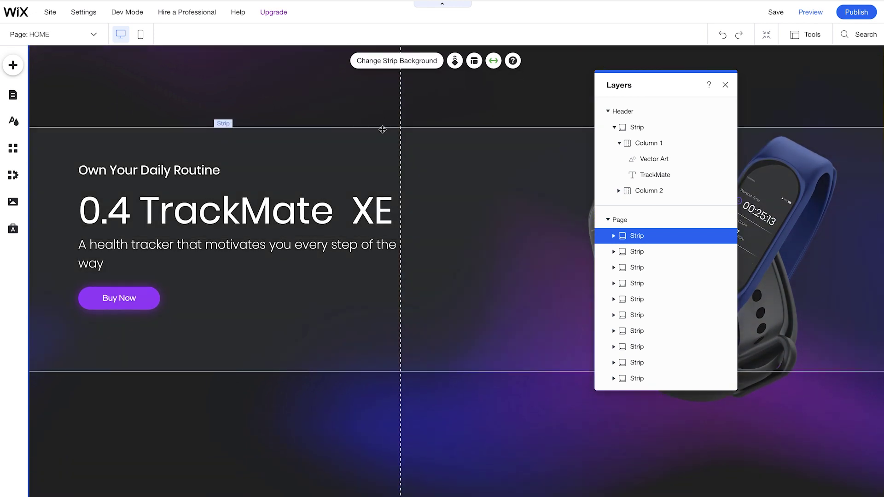
pyautogui.scroll(-1, 392, 347)
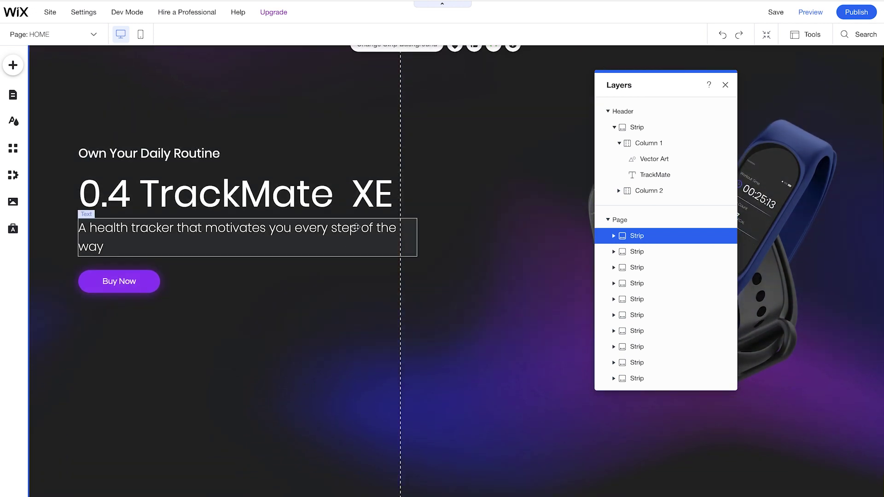
pyautogui.click(321, 204)
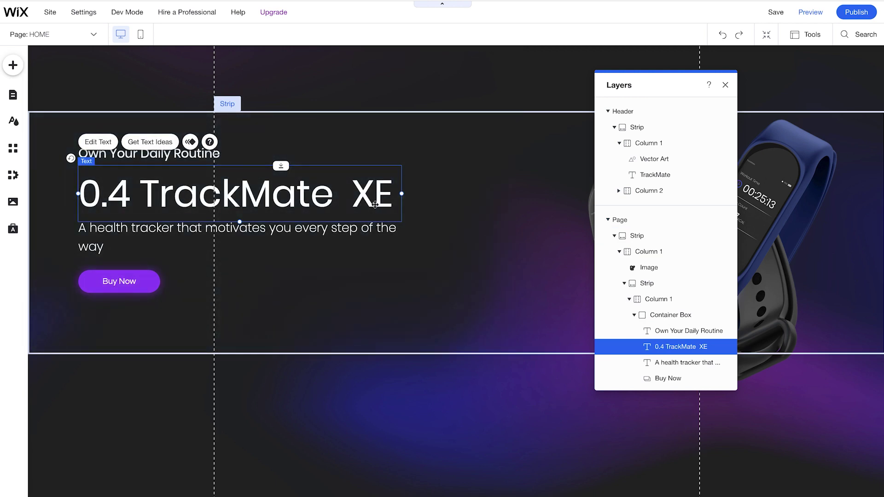
# Delete 'XE' from the hero heading and retype it so it reads '0.4 TrackMate XE'
pyautogui.doubleClick(371, 201)
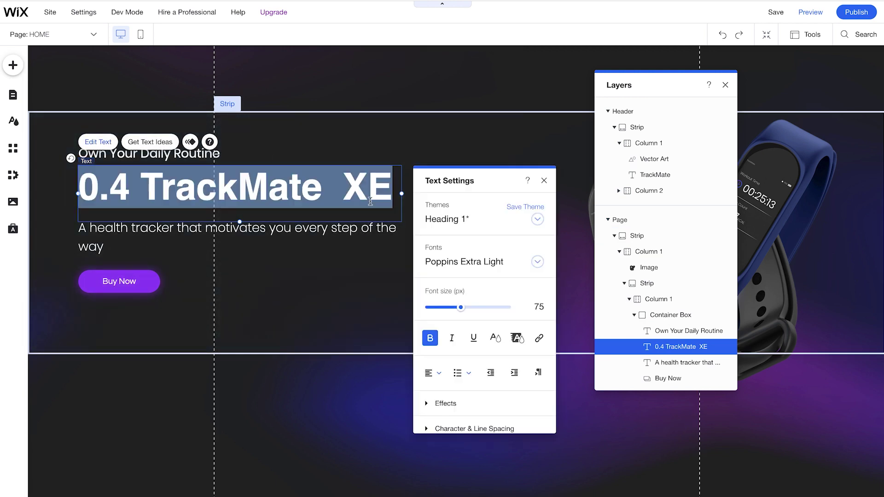
pyautogui.click(389, 198)
pyautogui.press('BackSpace')
pyautogui.press('BackSpace')
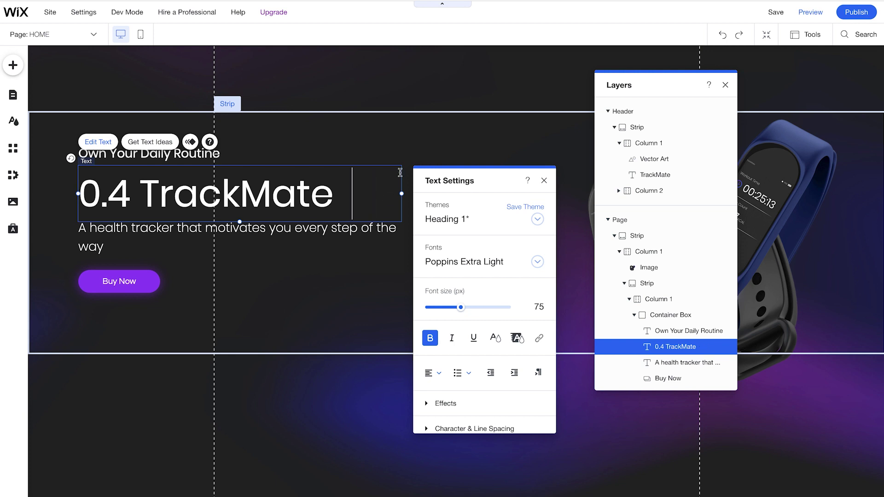
pyautogui.click(356, 200)
pyautogui.doubleClick(356, 200)
pyautogui.click(356, 200)
pyautogui.write('XE')
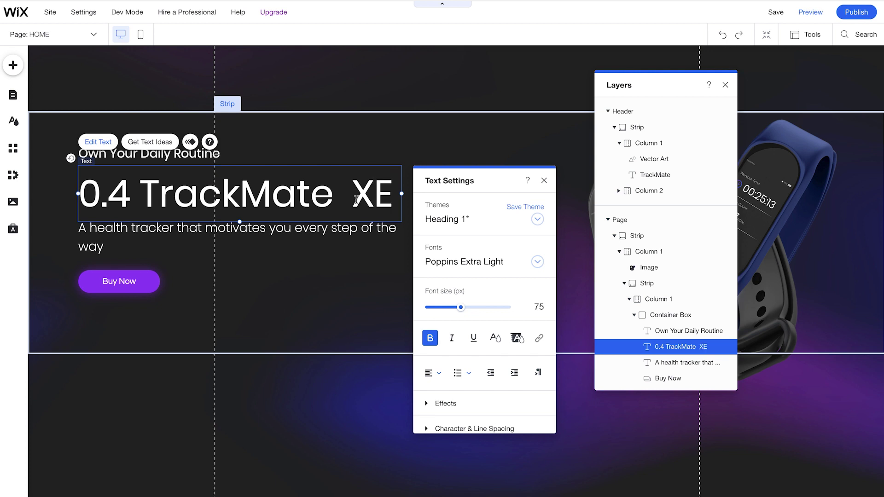
pyautogui.click(345, 308)
pyautogui.scroll(-3, 361, 359)
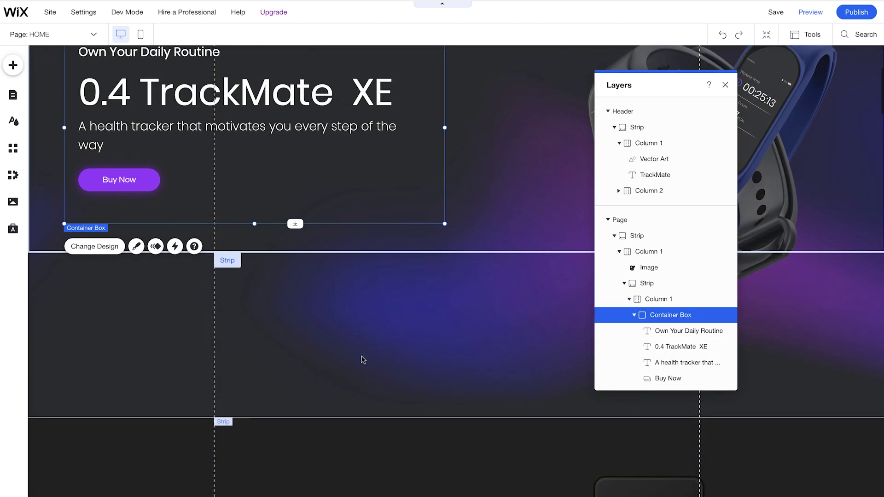
# Close the Layers panel, scroll down to select the footer, then return up to the header
pyautogui.scroll(-5, 363, 359)
pyautogui.click(725, 85)
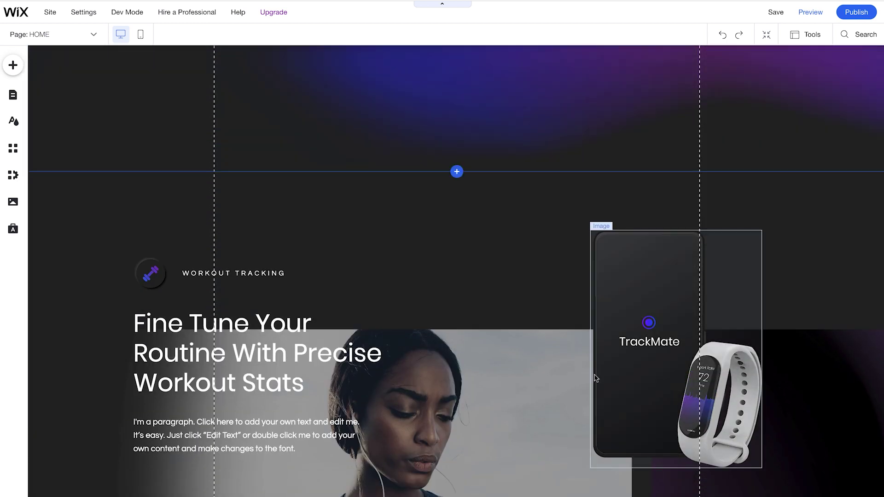
pyautogui.scroll(-15, 595, 378)
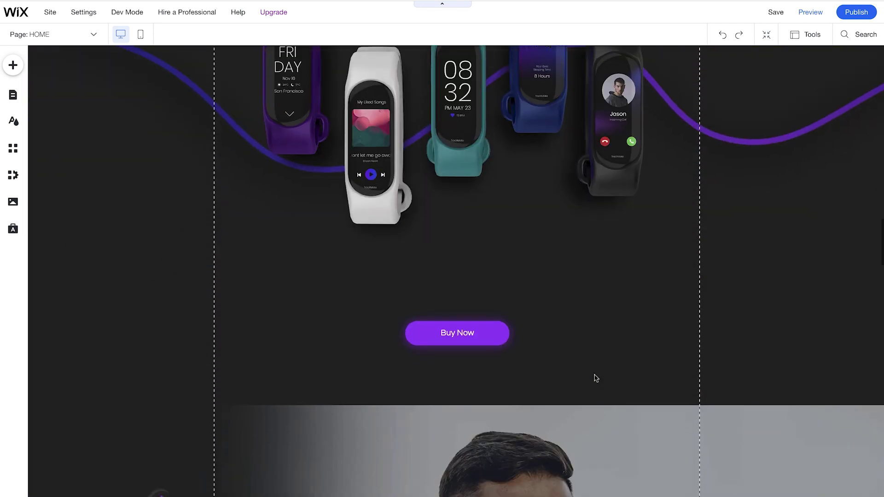
pyautogui.scroll(-20, 595, 378)
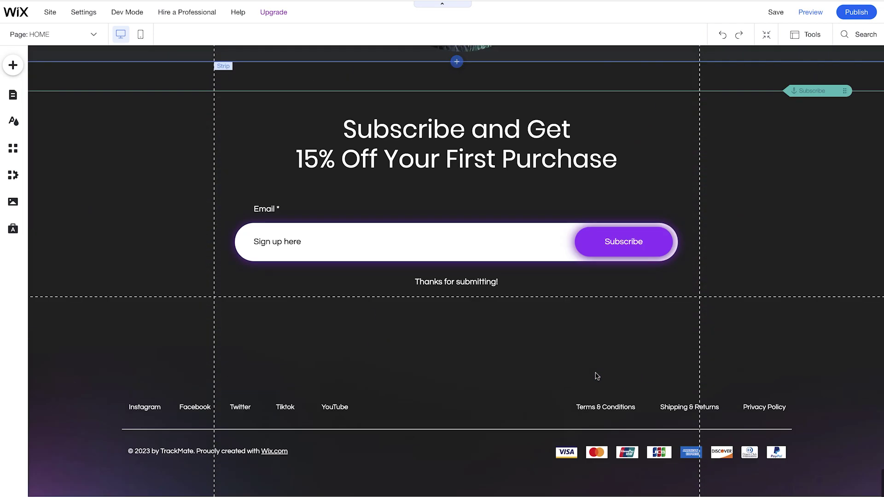
pyautogui.click(566, 329)
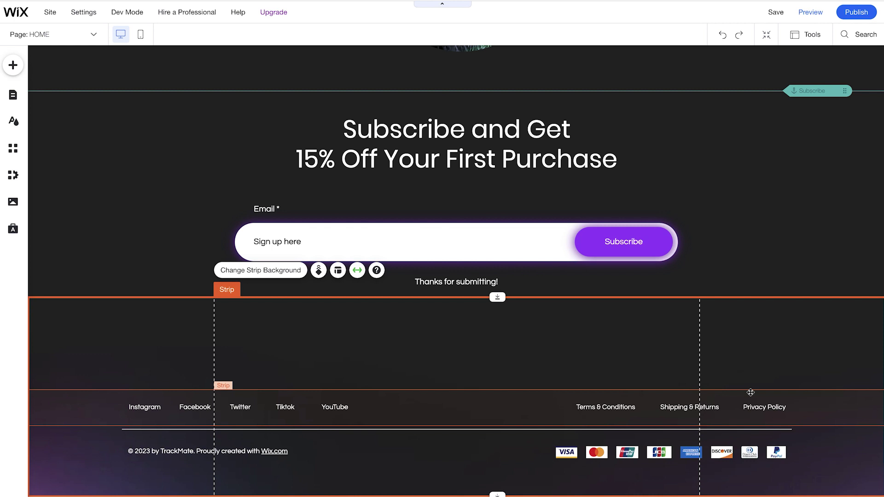
pyautogui.scroll(6, 751, 395)
pyautogui.scroll(15, 751, 395)
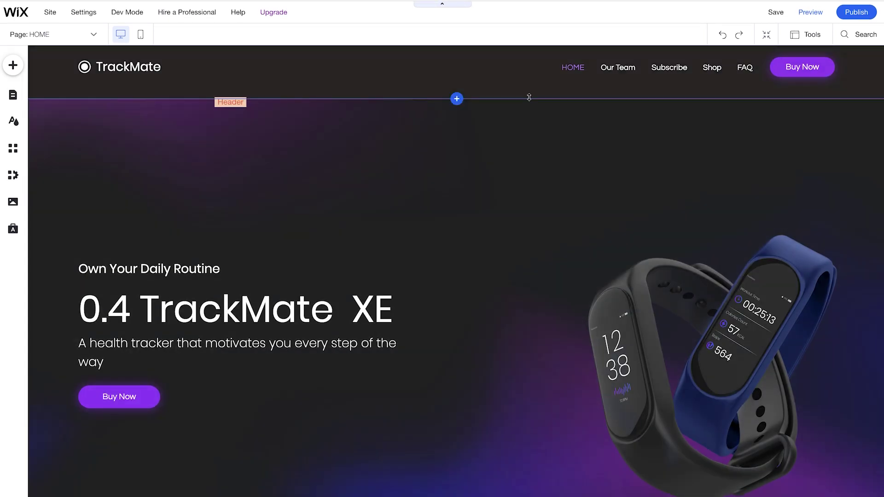
pyautogui.click(529, 95)
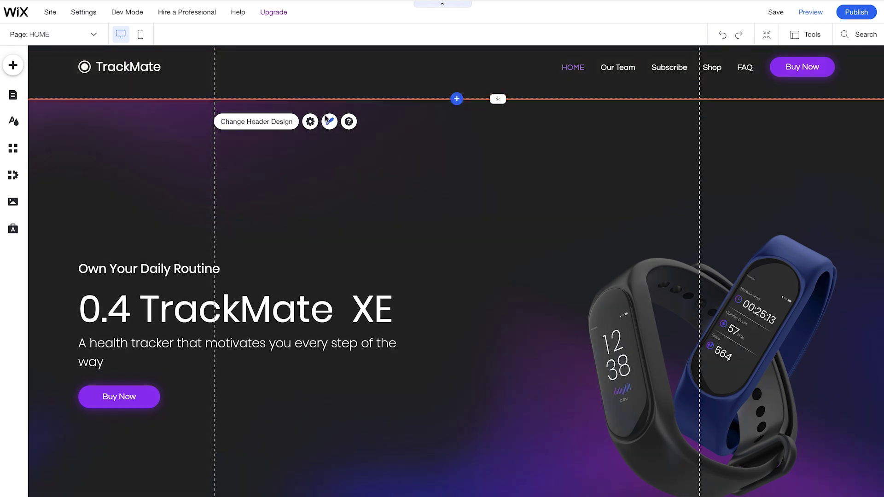
pyautogui.click(310, 122)
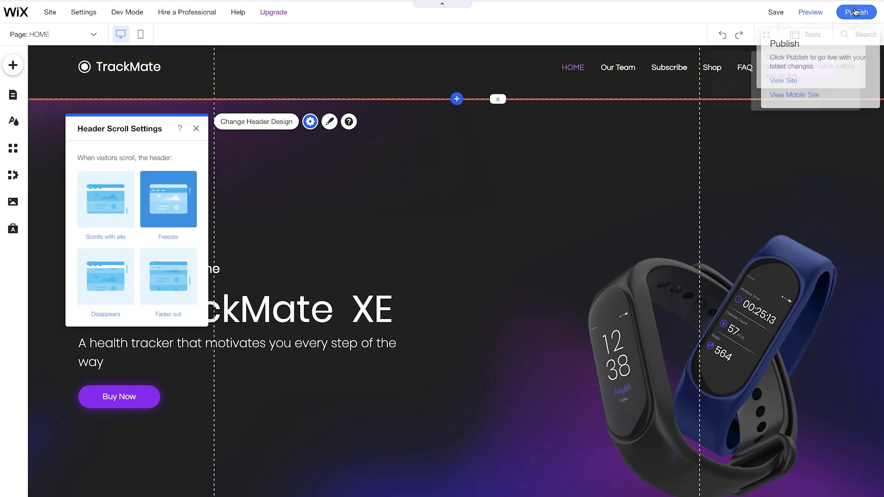
pyautogui.click(810, 12)
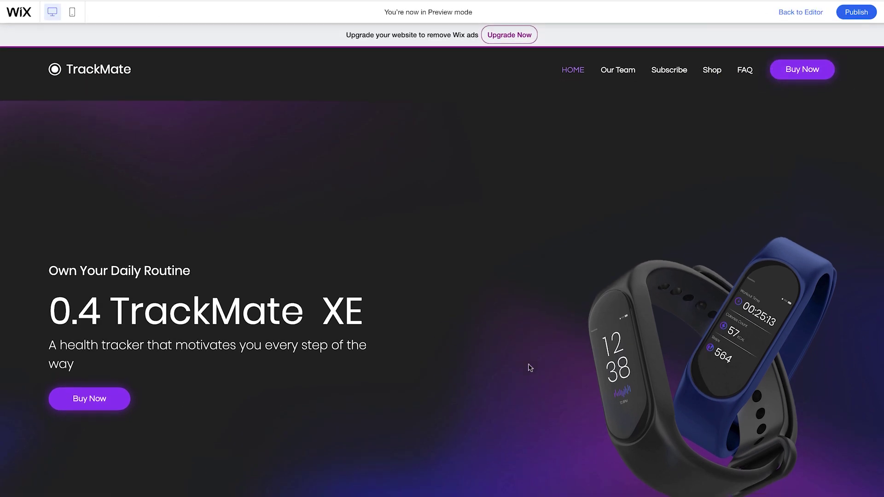
pyautogui.scroll(-10, 530, 367)
pyautogui.scroll(-10, 530, 367)
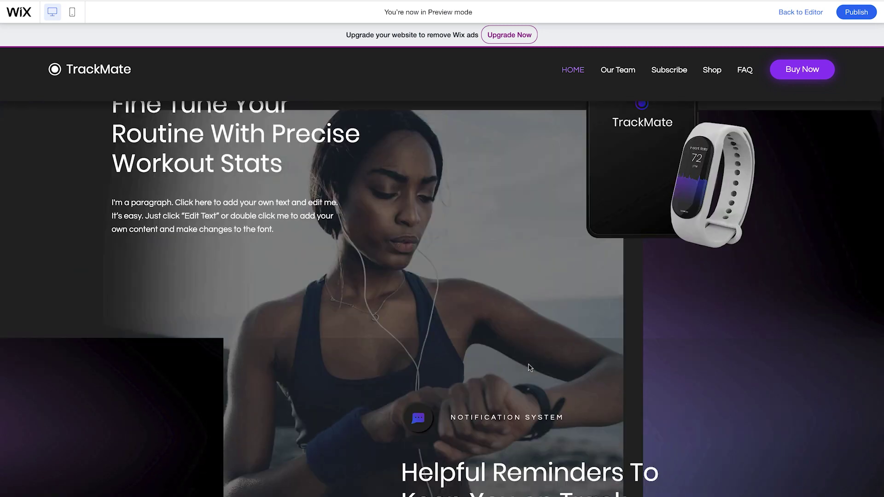
pyautogui.scroll(20, 530, 367)
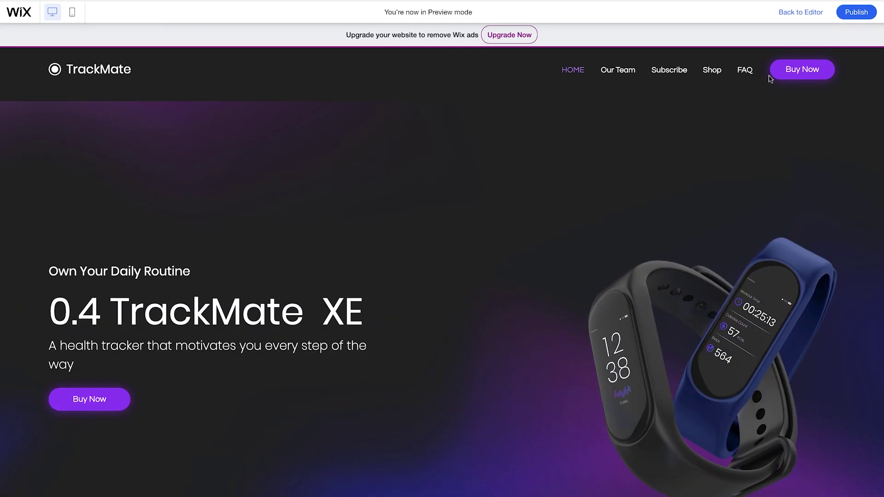
pyautogui.click(812, 11)
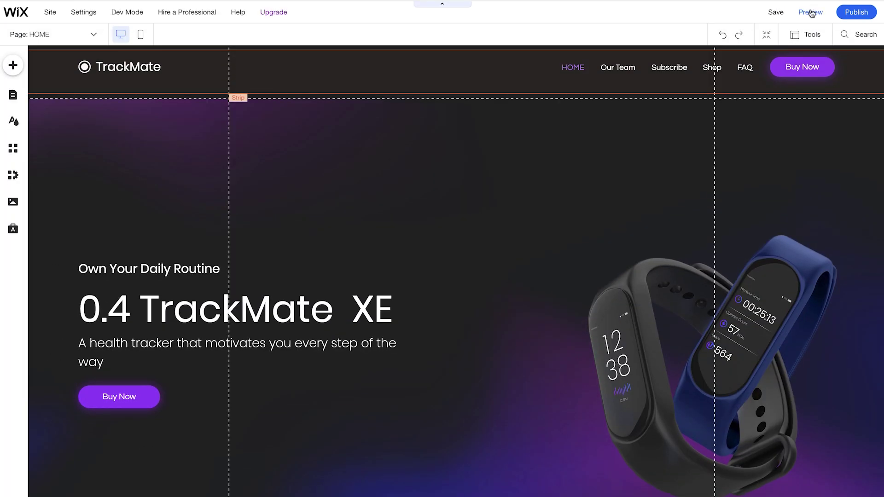
# Set the site header's scroll behaviour to Disappears
pyautogui.click(352, 97)
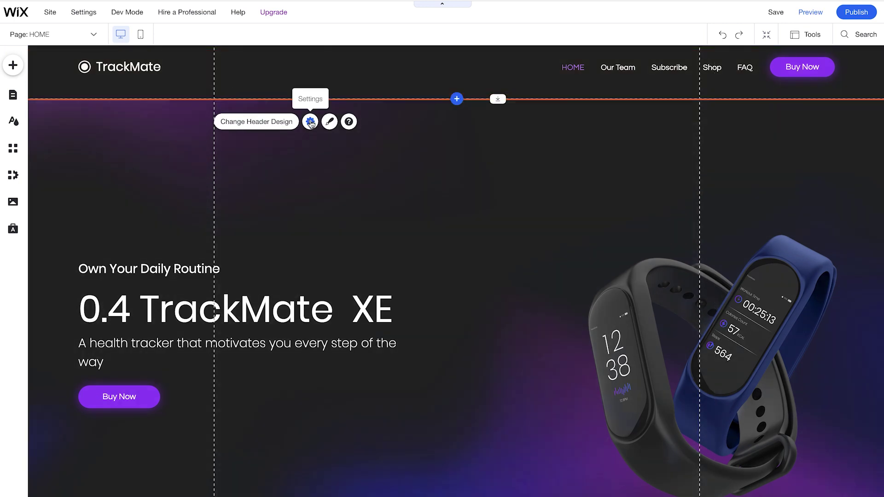
pyautogui.click(310, 122)
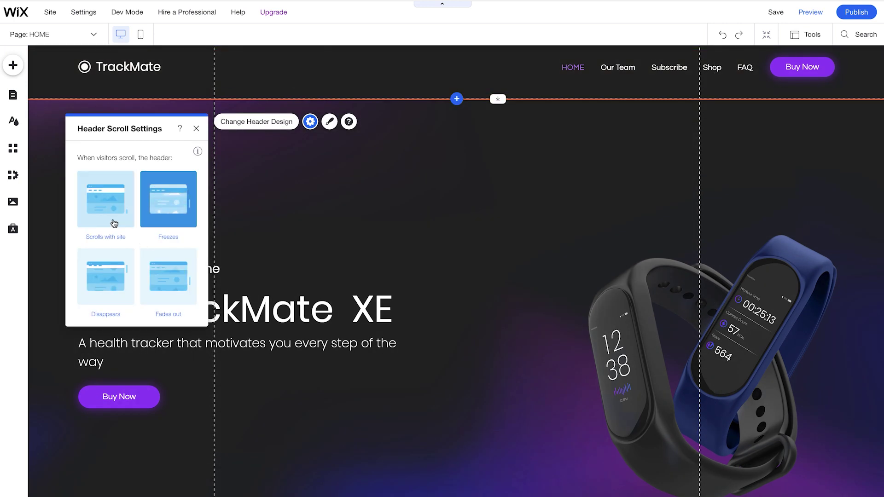
pyautogui.click(121, 278)
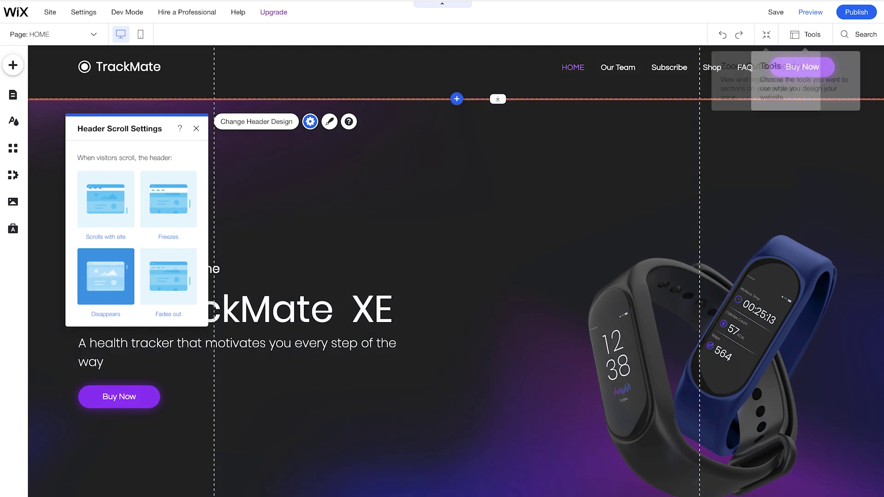
# Preview the site, scroll to confirm the header hides, and return to the editor
pyautogui.click(817, 13)
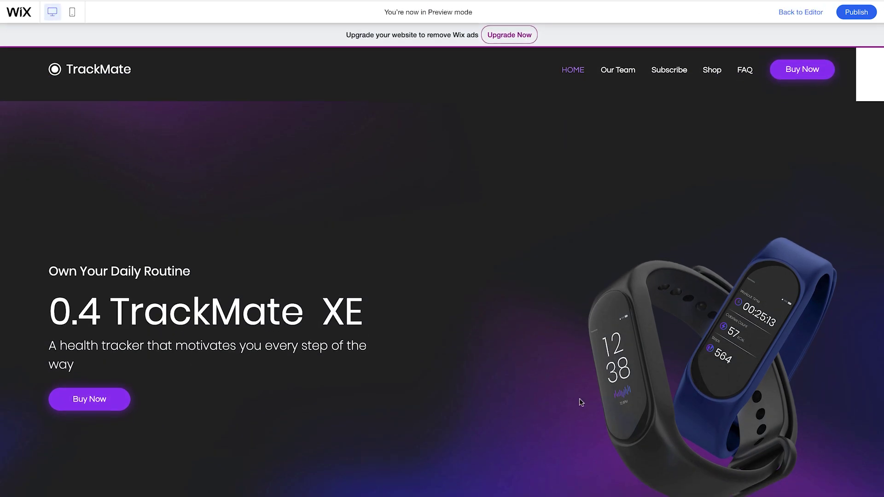
pyautogui.scroll(-5, 580, 404)
pyautogui.scroll(-10, 580, 403)
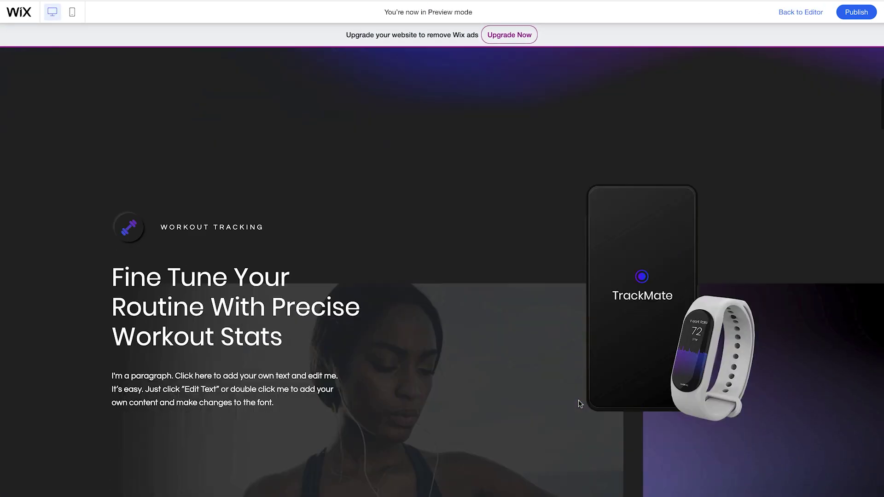
pyautogui.scroll(-3, 580, 404)
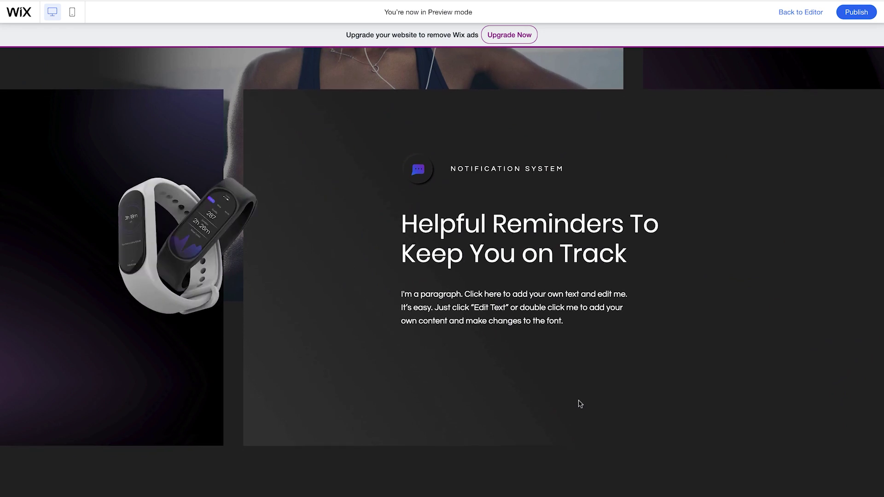
pyautogui.scroll(20, 578, 402)
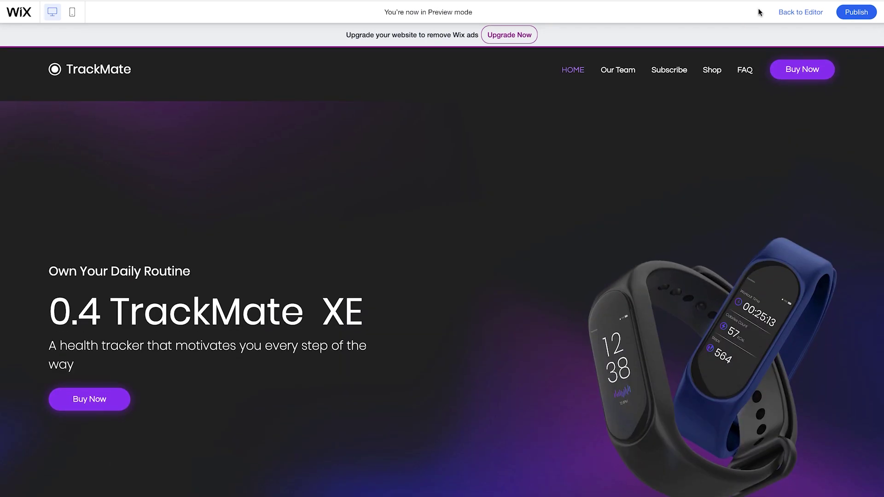
pyautogui.click(800, 13)
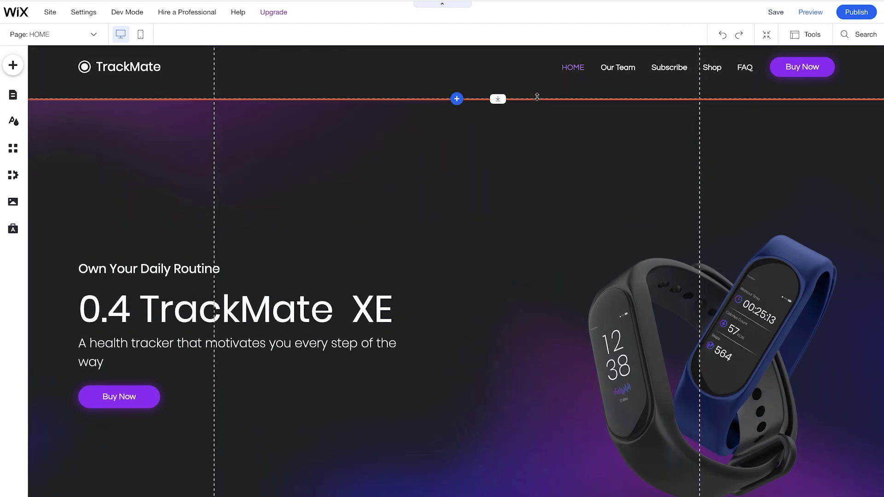
# Set the site header's scroll behaviour to Freezes so it stays fixed at the top
pyautogui.click(518, 96)
pyautogui.click(310, 122)
pyautogui.click(174, 213)
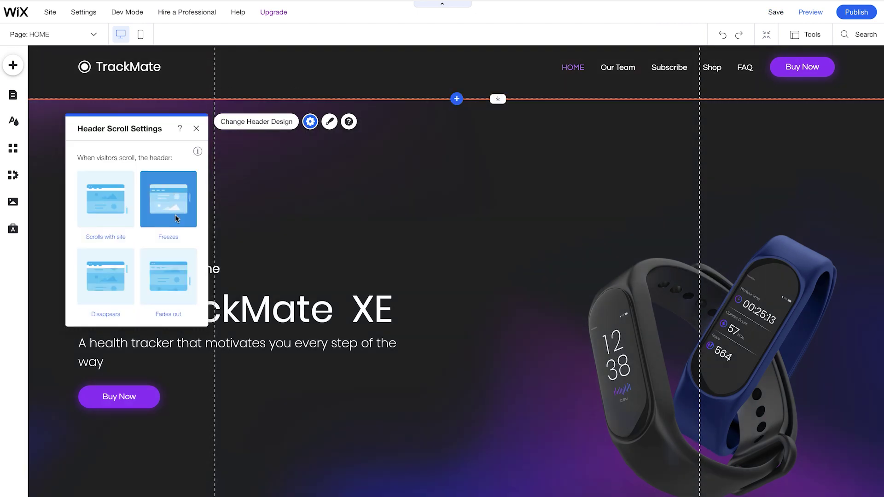
pyautogui.click(197, 132)
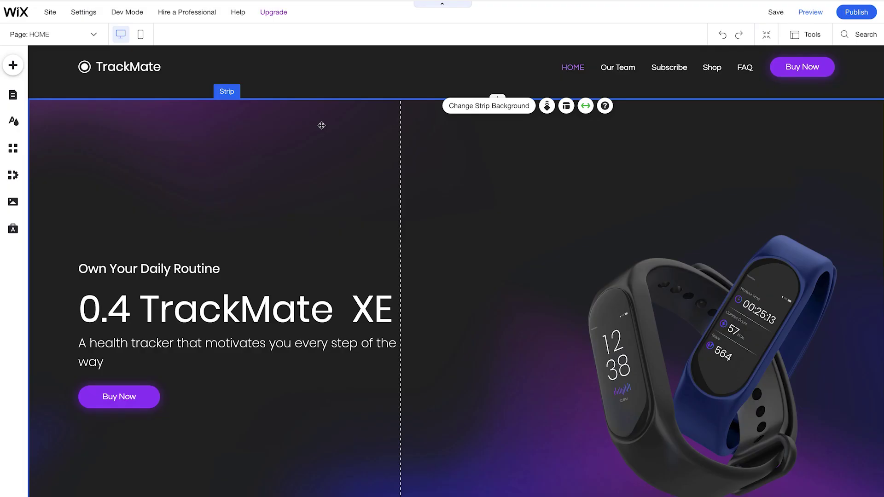
pyautogui.click(12, 65)
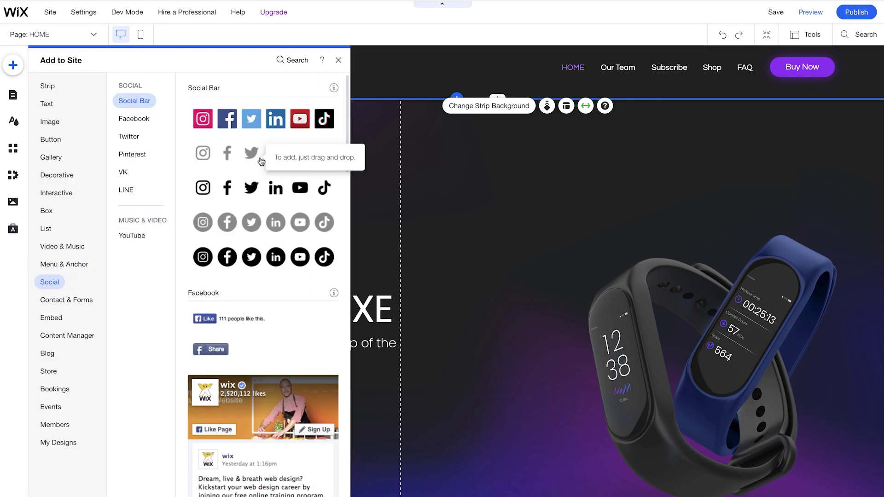
# Drag a grey social bar into the TrackMate hero strip
pyautogui.moveTo(260, 158); pyautogui.dragTo(567, 145)
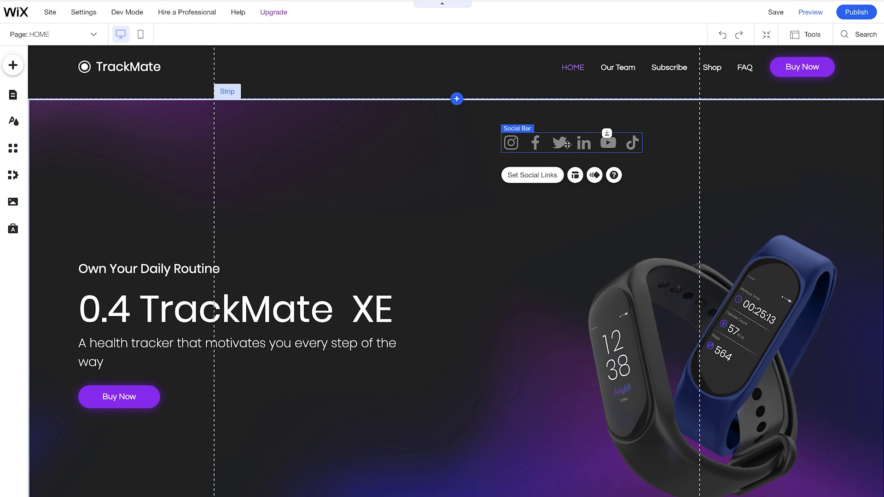
# Pin the social bar to the right-middle screen position with a 20 px offset
pyautogui.rightClick(568, 145)
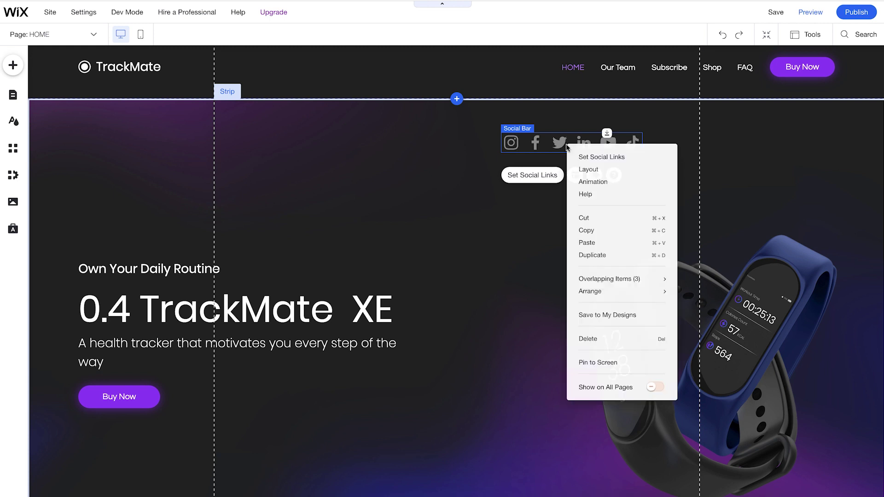
pyautogui.click(611, 364)
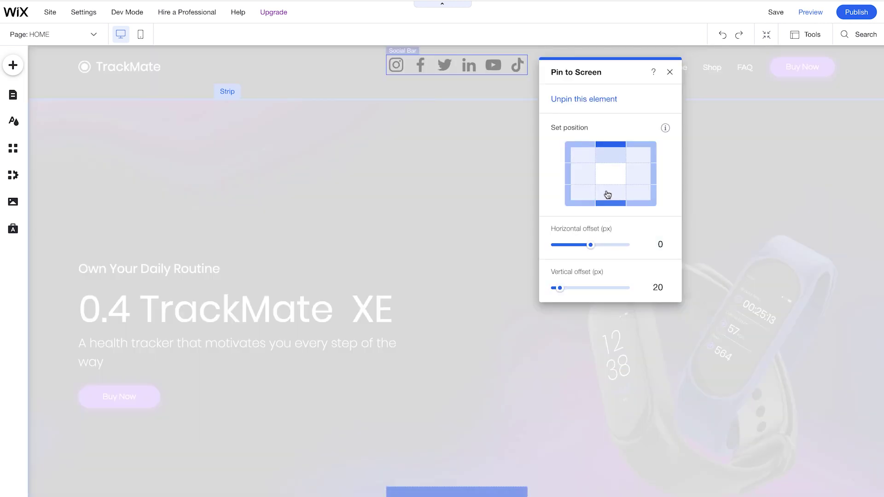
pyautogui.click(584, 175)
pyautogui.click(640, 180)
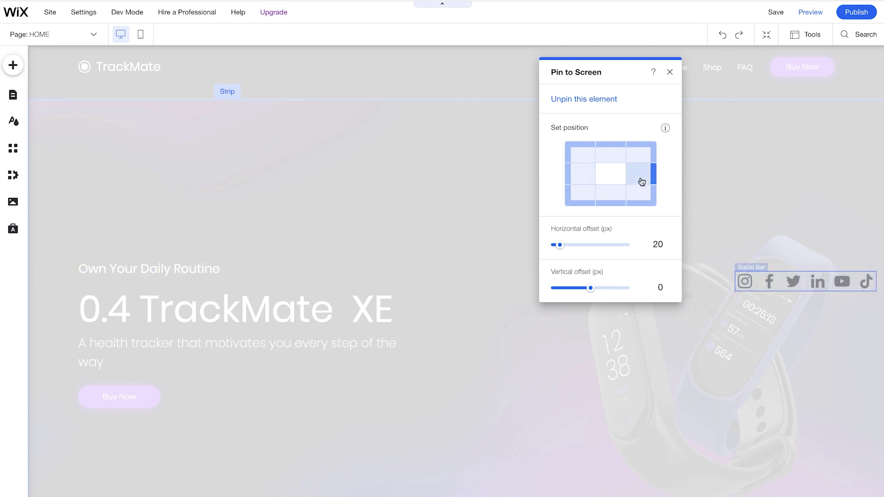
pyautogui.click(670, 72)
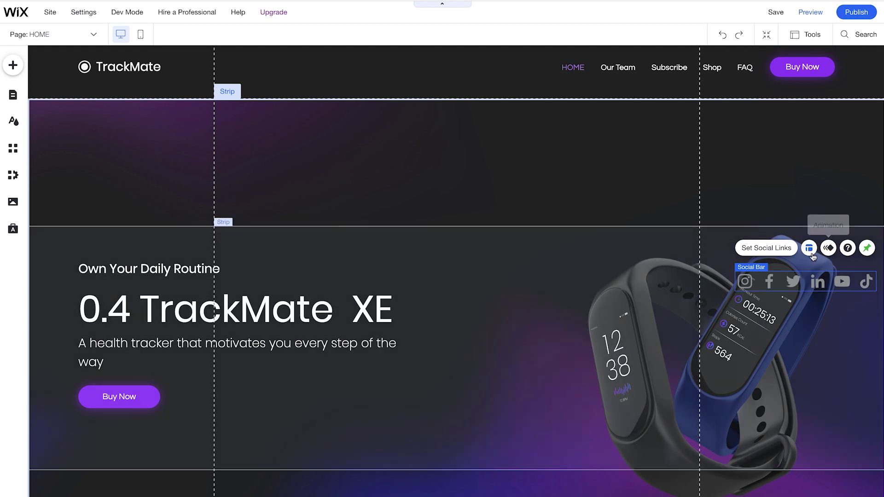
# Switch the social bar layout to Vertical so its icons stack down the right edge
pyautogui.click(810, 249)
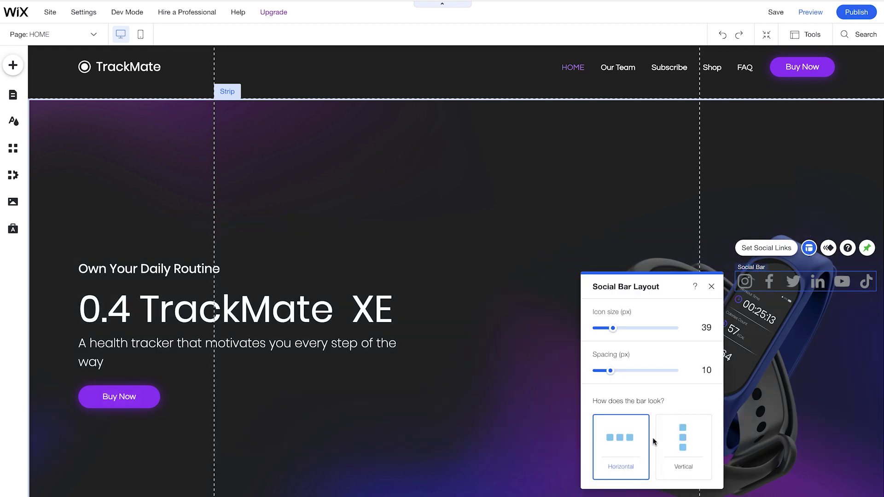
pyautogui.click(666, 438)
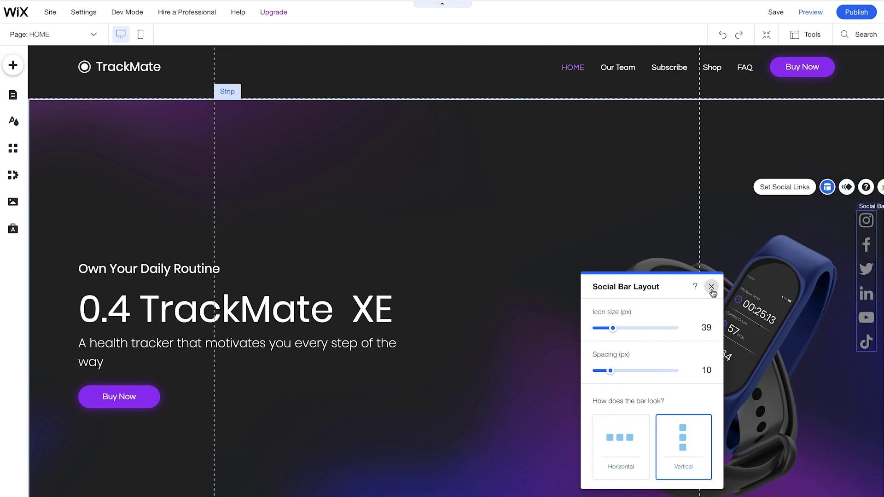
pyautogui.click(711, 286)
pyautogui.scroll(-15, 558, 212)
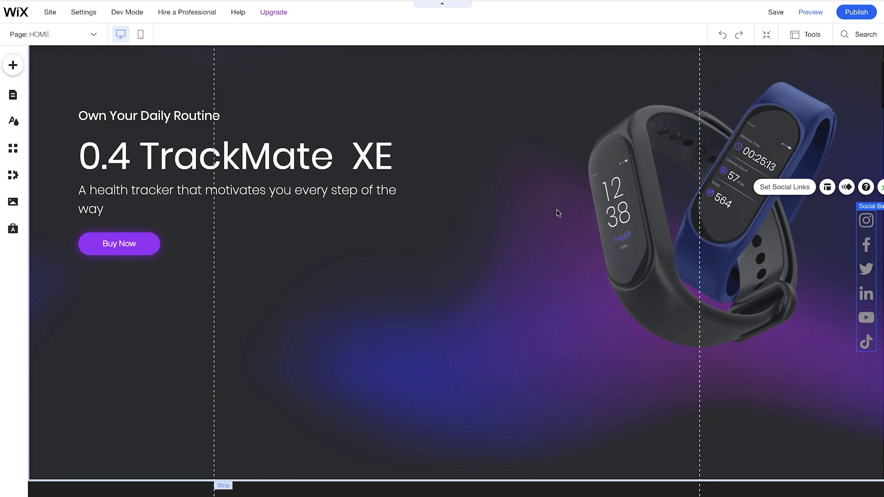
pyautogui.scroll(-10, 558, 213)
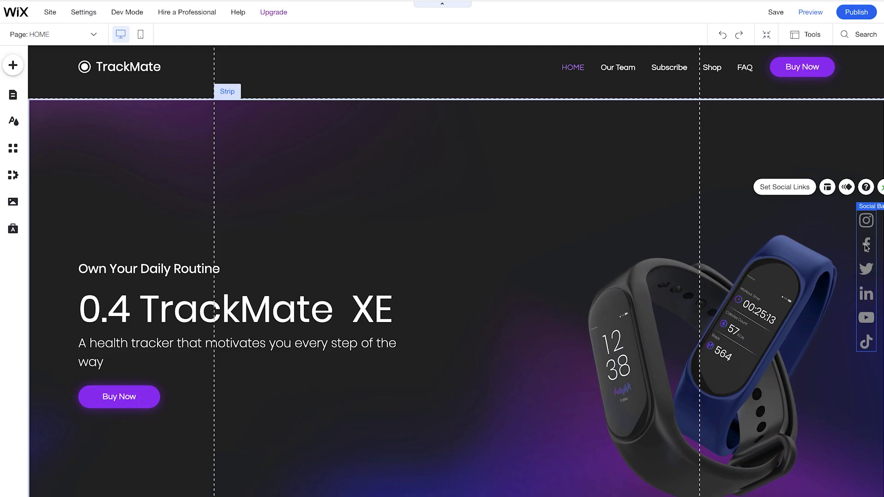
# Turn on Show on All Pages for the social bar
pyautogui.rightClick(866, 247)
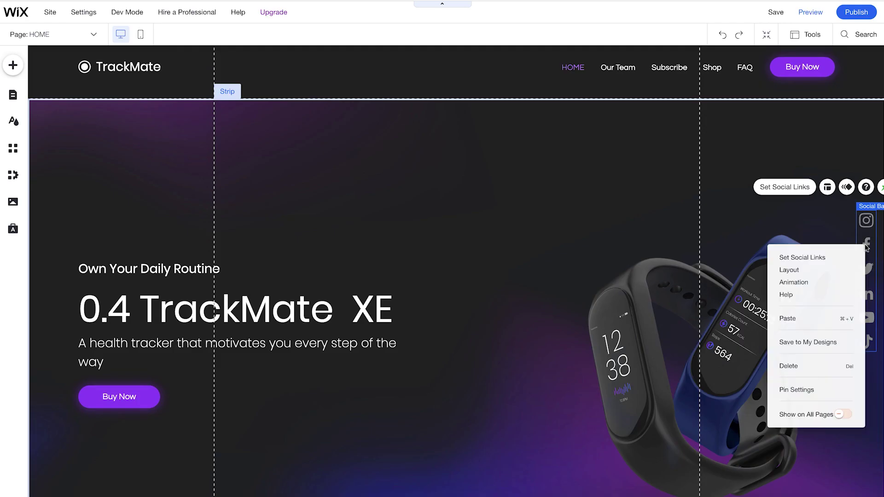
pyautogui.click(843, 416)
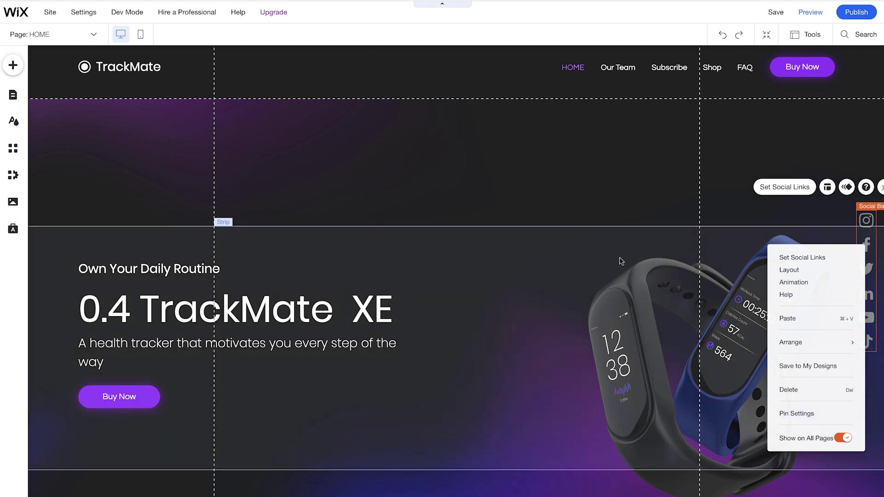
pyautogui.click(609, 206)
# Preview the site and scroll down to check the social bar stays pinned
pyautogui.click(810, 22)
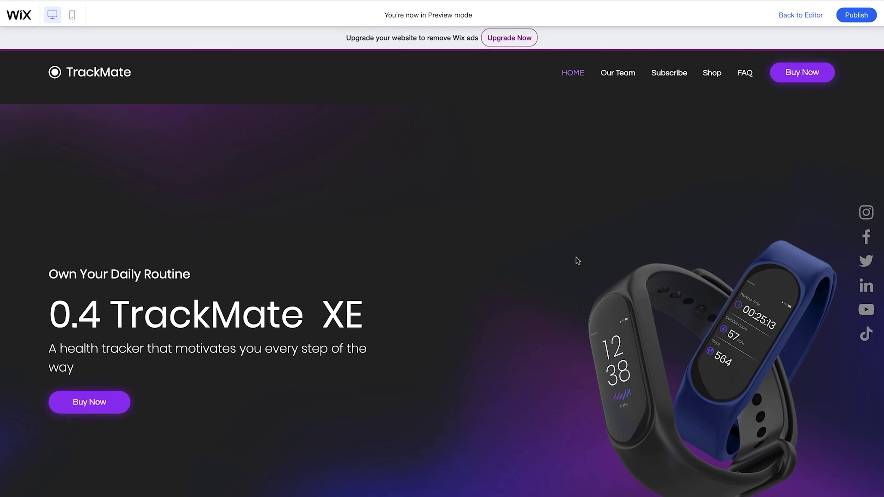
pyautogui.scroll(-4, 577, 261)
pyautogui.scroll(-15, 577, 260)
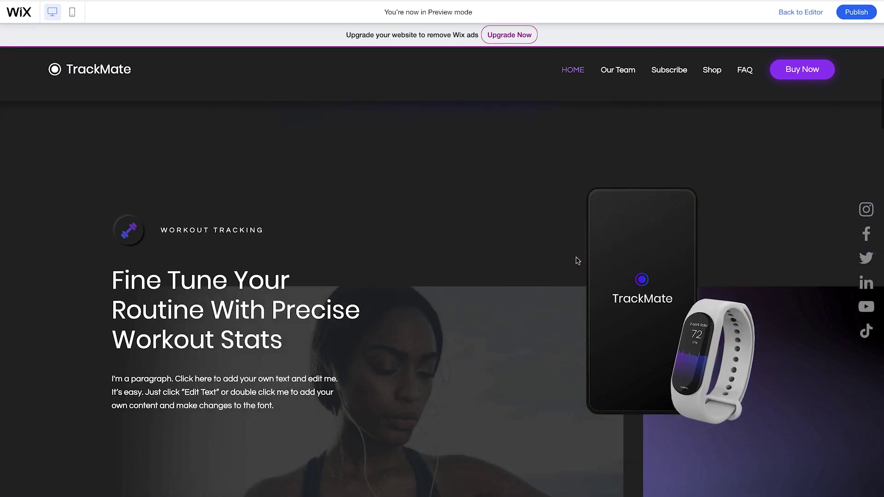